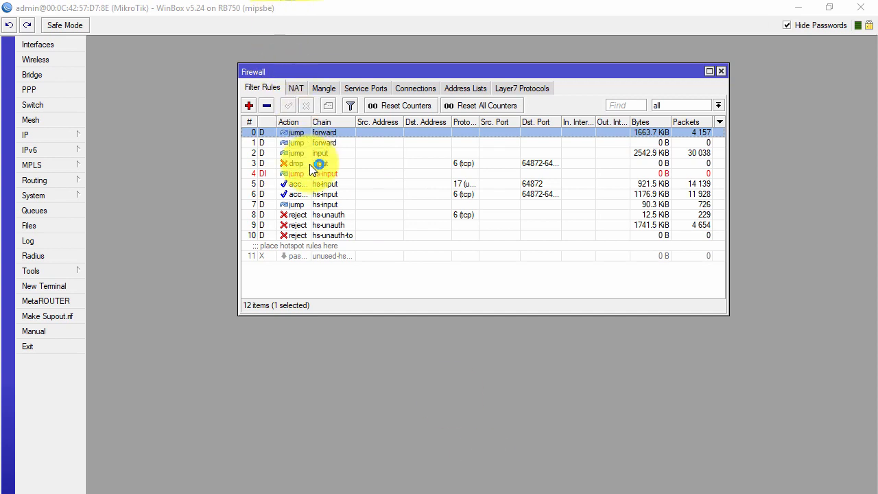
# Step: Examine the actions and chains of the existing firewall filter rules, including the hotspot placeholder rule
pyautogui.click(333, 153)
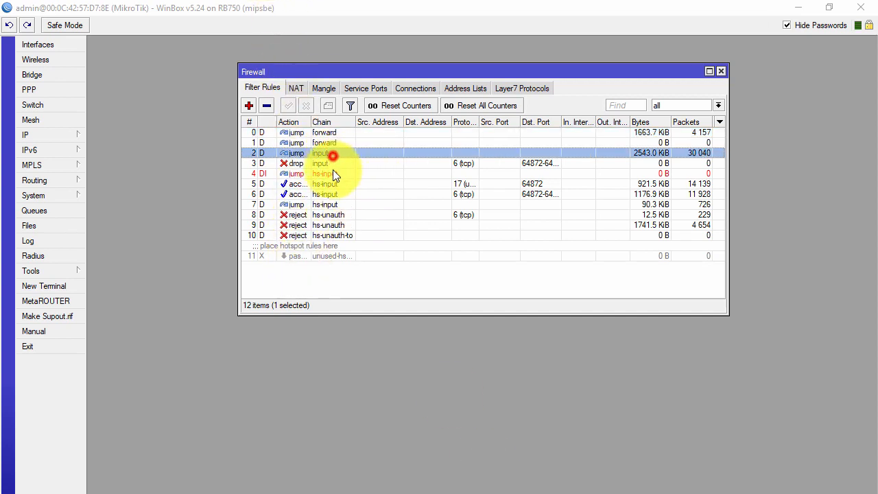
pyautogui.click(334, 245)
pyautogui.click(293, 132)
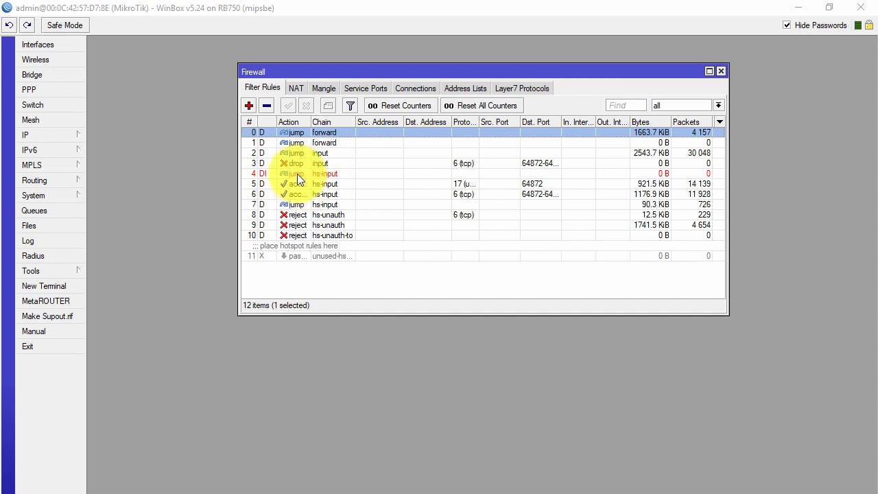
pyautogui.click(287, 142)
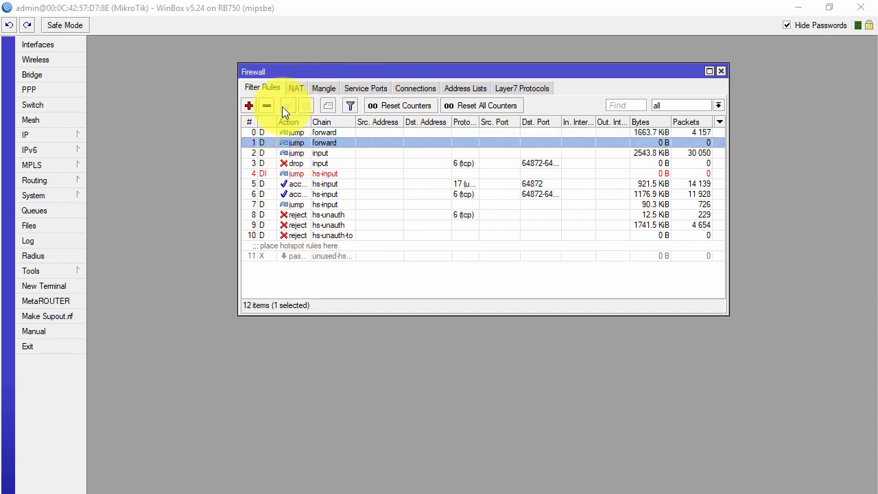
pyautogui.click(323, 132)
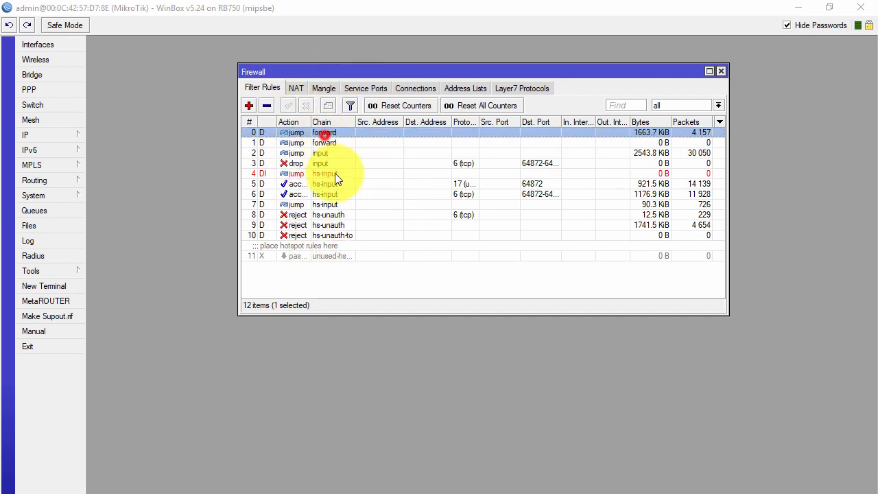
pyautogui.click(329, 256)
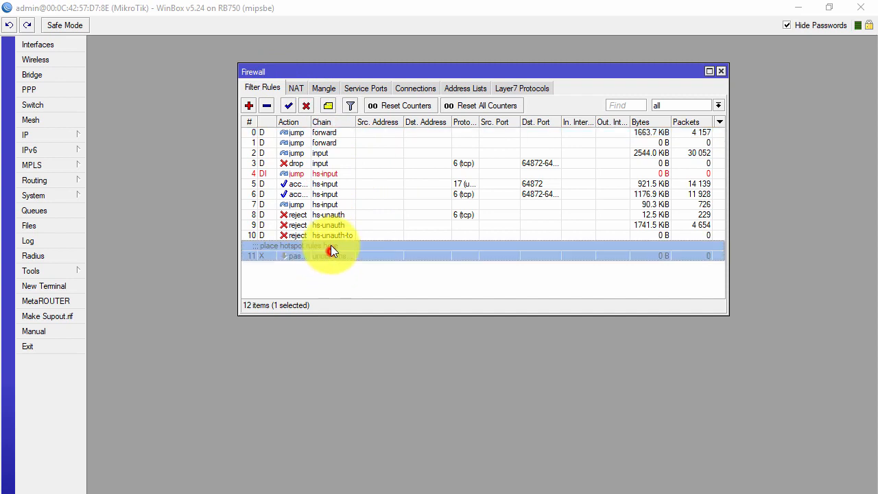
pyautogui.click(310, 133)
pyautogui.click(316, 163)
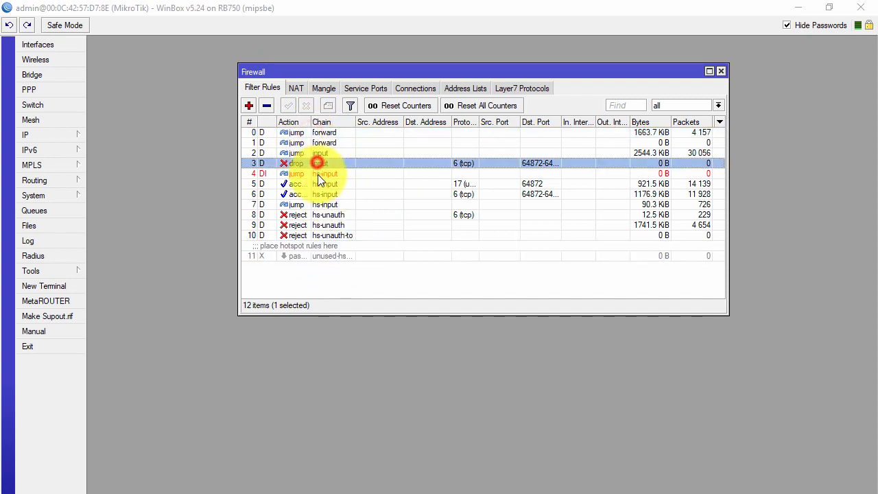
# Step: View the firewall's NAT and Mangle rules and return to the filter rules
pyautogui.click(291, 87)
pyautogui.click(322, 89)
pyautogui.click(296, 87)
pyautogui.click(263, 88)
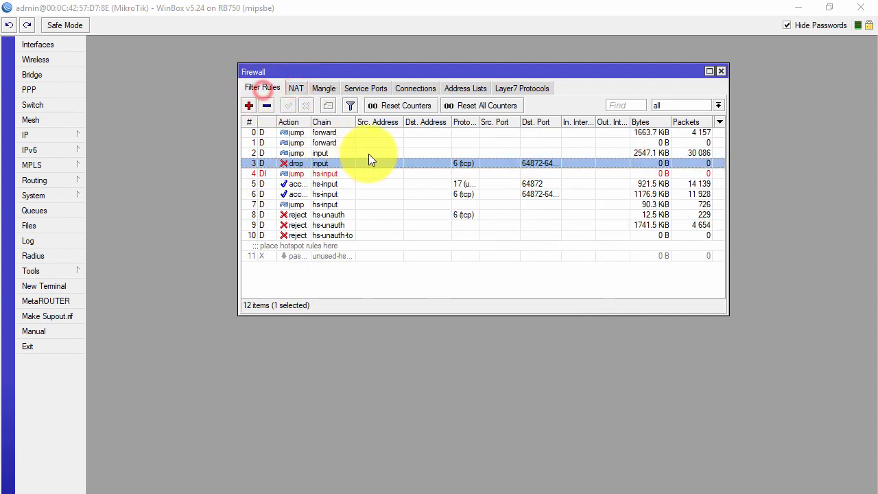
# Step: Inspect the hotspot placeholder rule and filter rules 0 to 4 one by one
pyautogui.click(347, 237)
pyautogui.click(348, 256)
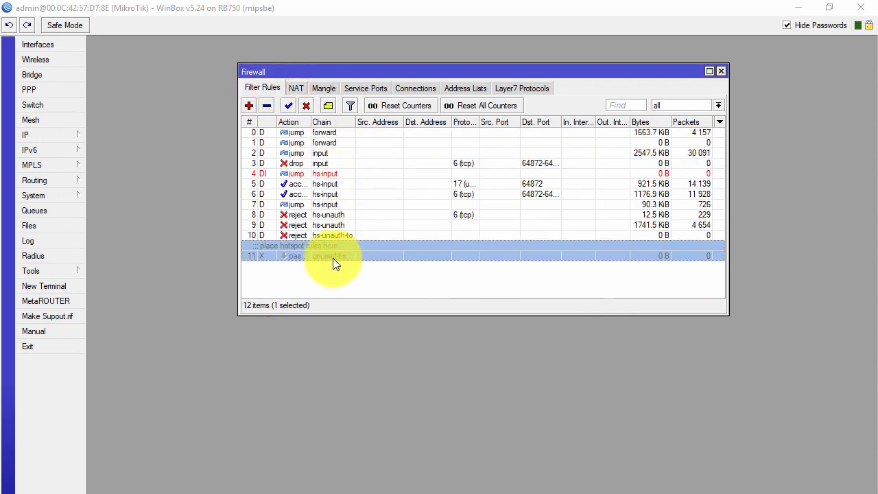
pyautogui.click(319, 131)
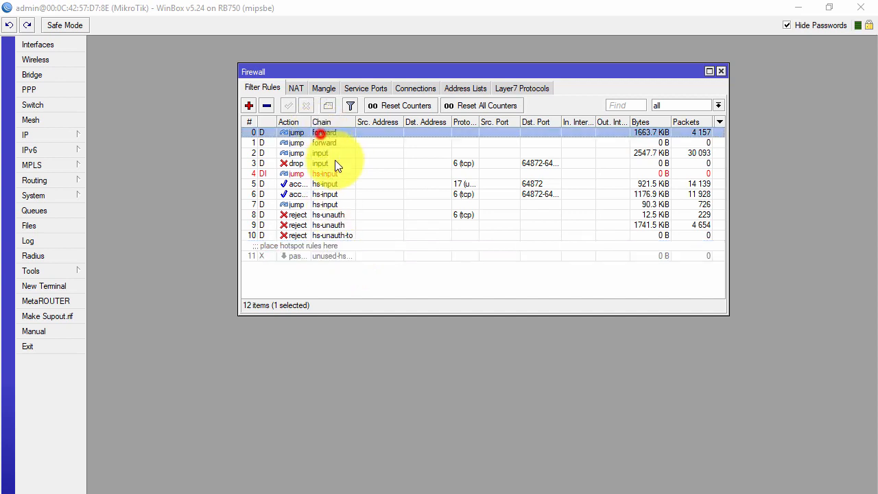
pyautogui.click(334, 143)
pyautogui.click(335, 153)
pyautogui.click(335, 163)
pyautogui.click(338, 173)
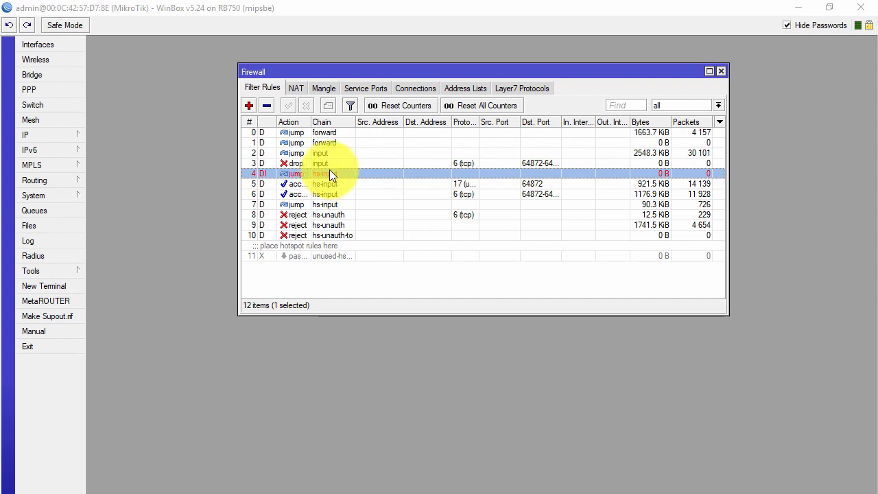
pyautogui.click(29, 135)
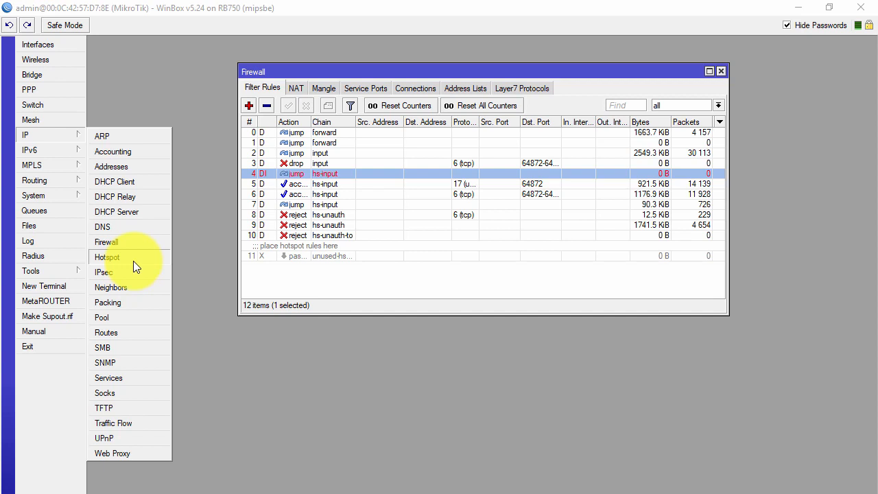
pyautogui.click(342, 273)
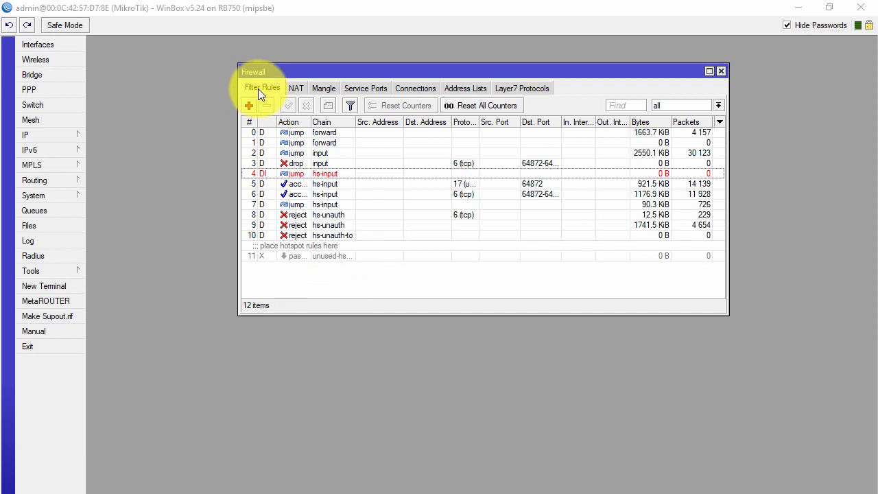
pyautogui.click(377, 133)
pyautogui.click(377, 258)
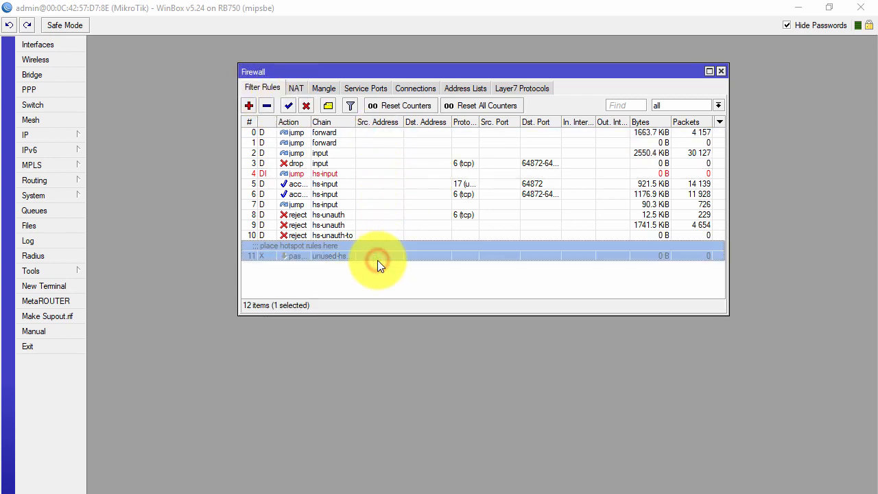
pyautogui.click(336, 134)
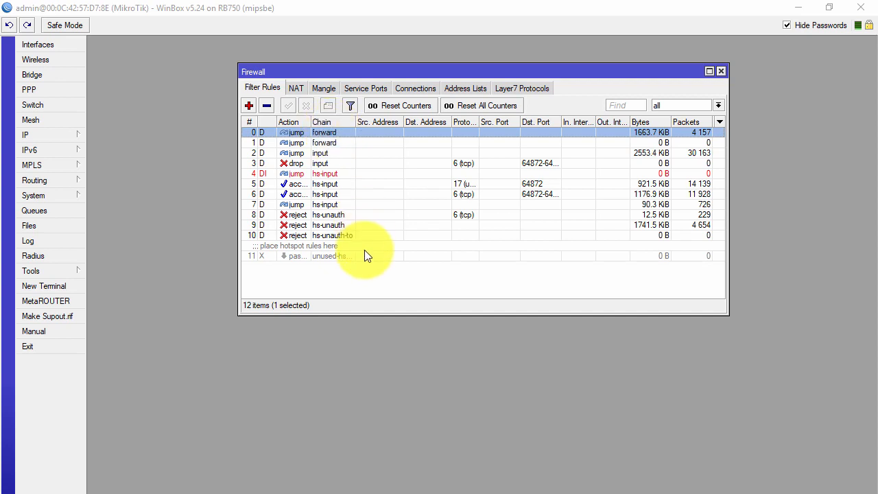
pyautogui.click(376, 289)
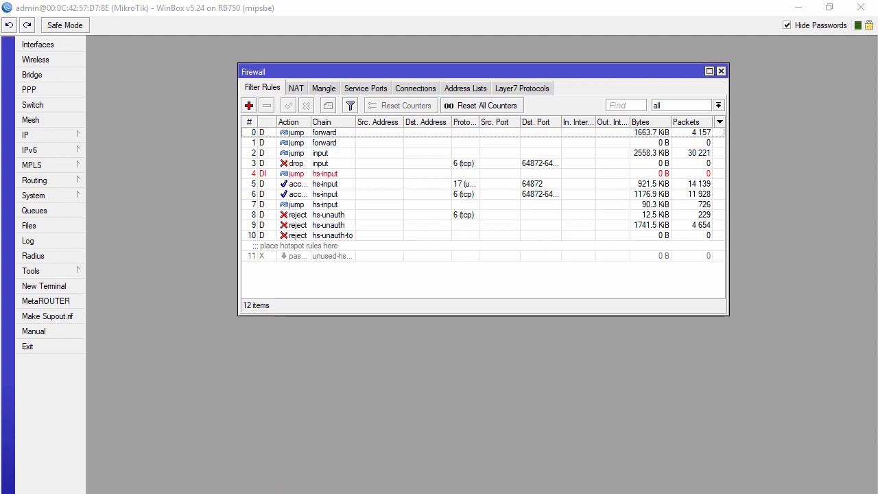
# Step: Switch to WinSCP with the taserver session to view its remote root folder, and close it
pyautogui.rightClick(218, 492)
pyautogui.click(221, 368)
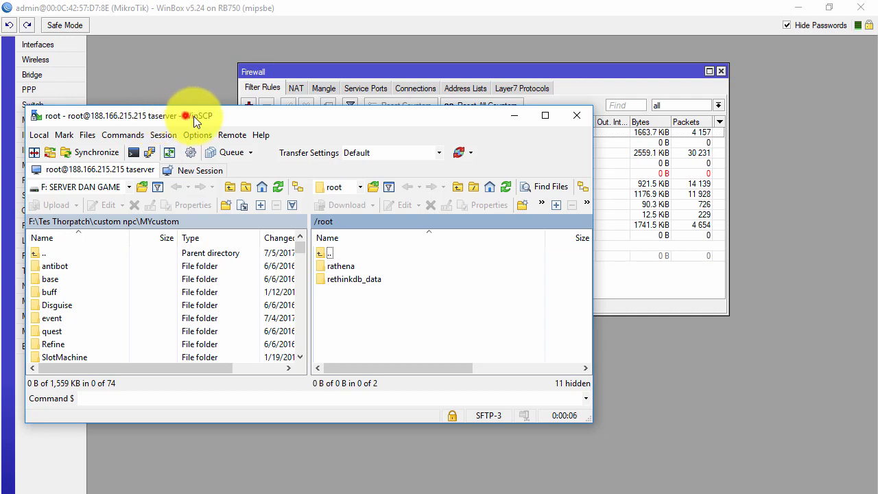
pyautogui.moveTo(194, 116); pyautogui.dragTo(242, 122)
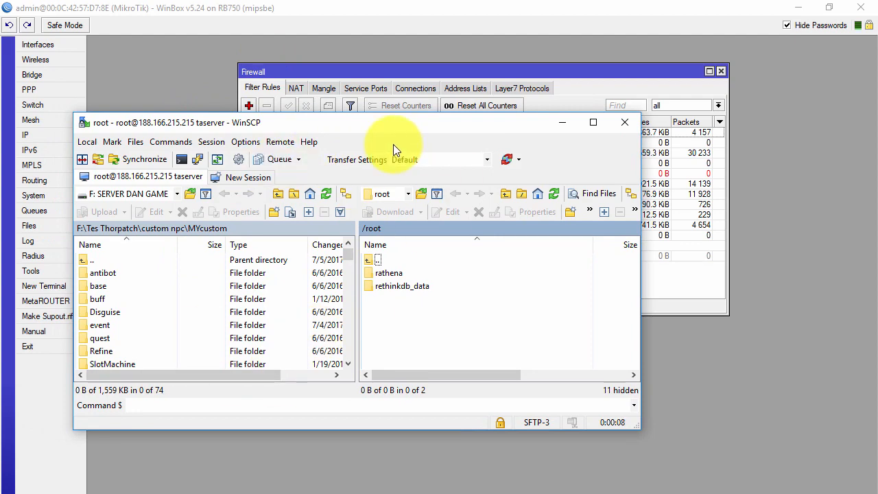
pyautogui.click(630, 124)
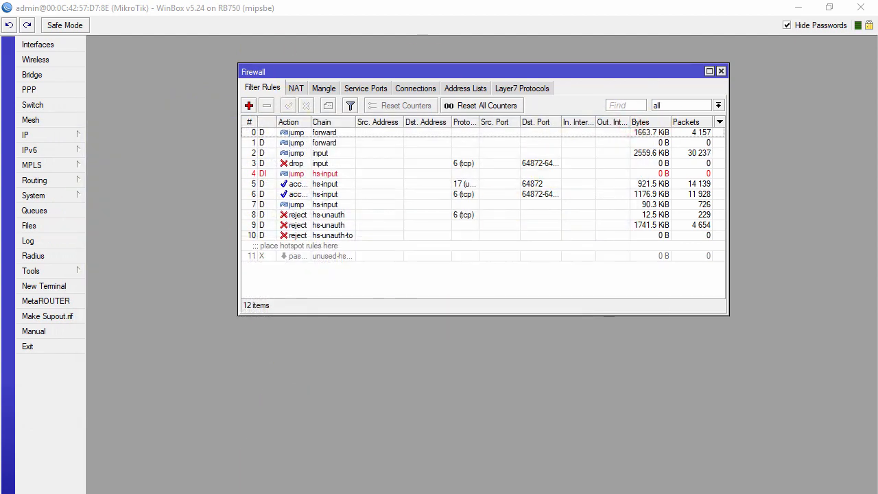
# Step: Reopen the taserver session in WinSCP and start a PuTTY terminal from it to test SSH access
pyautogui.rightClick(217, 493)
pyautogui.click(214, 358)
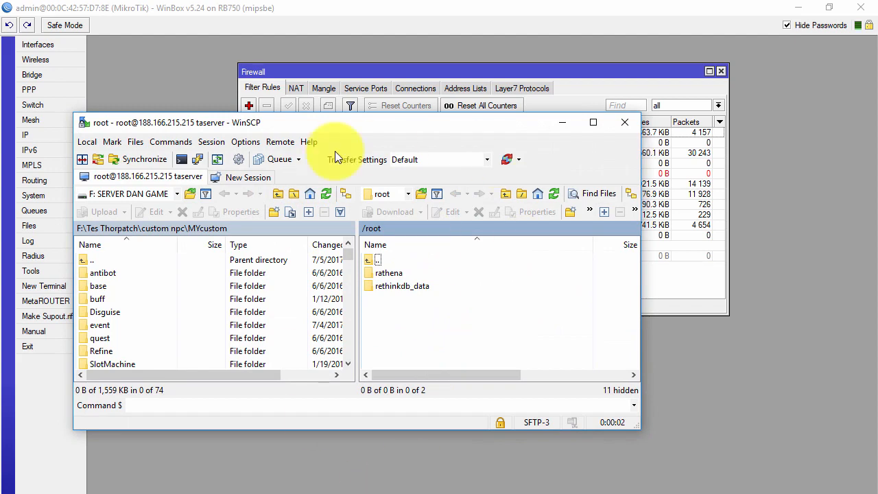
pyautogui.click(421, 328)
pyautogui.click(197, 159)
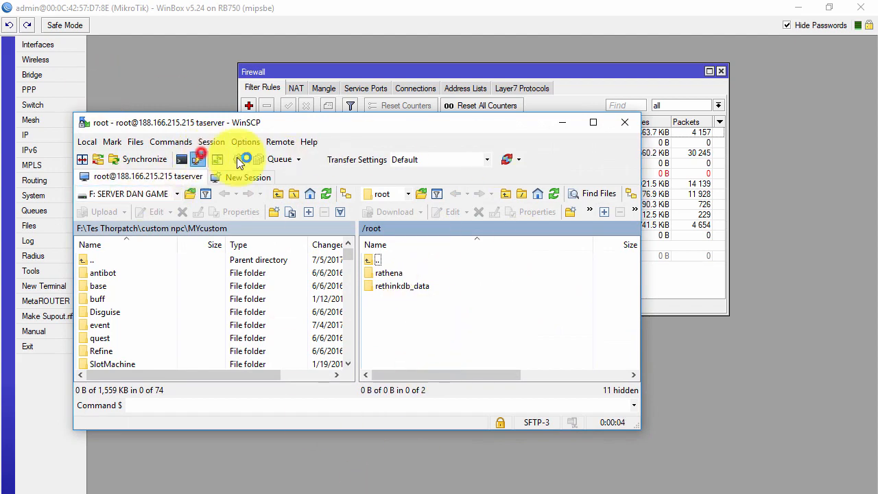
pyautogui.moveTo(185, 62); pyautogui.dragTo(240, 147)
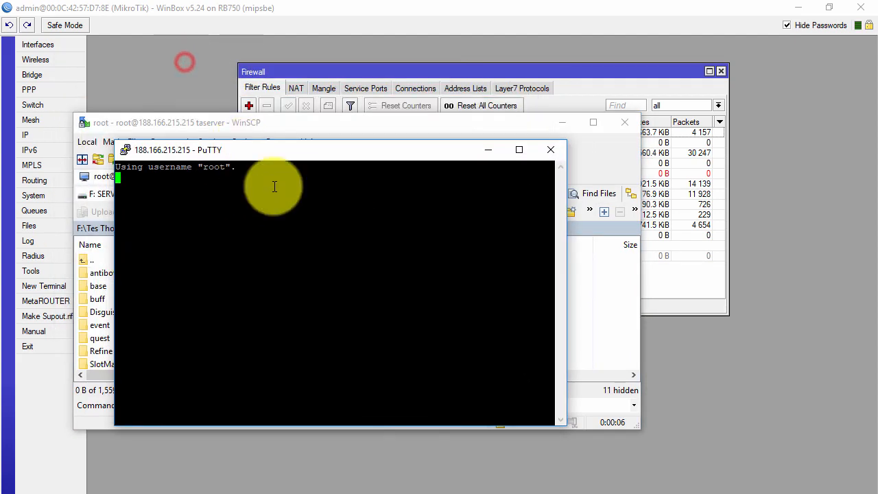
pyautogui.moveTo(302, 156); pyautogui.dragTo(247, 46)
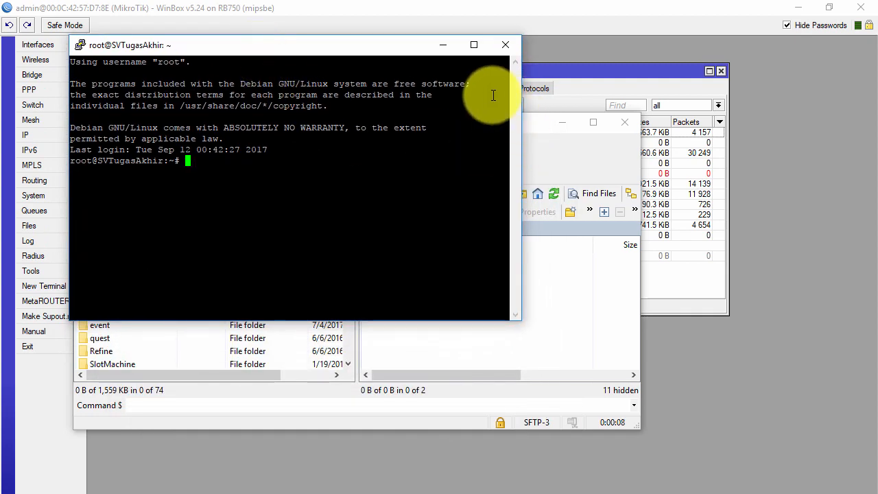
# Step: Close the PuTTY terminal and the WinSCP session, returning to the WinBox firewall window
pyautogui.click(505, 45)
pyautogui.click(449, 395)
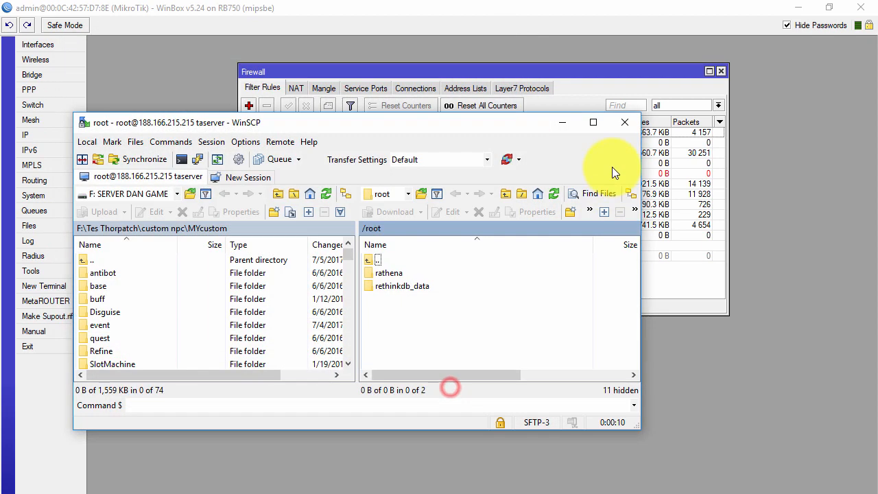
pyautogui.click(622, 124)
pyautogui.click(575, 275)
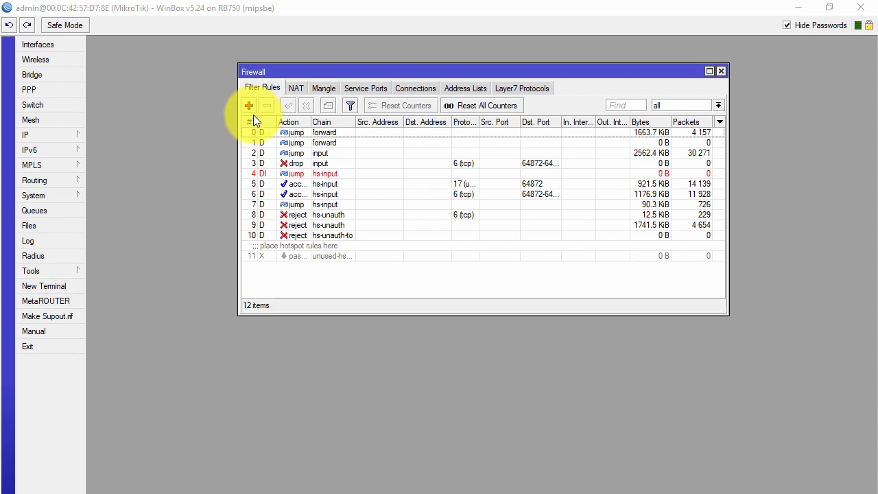
# Step: Start a new firewall filter rule on the forward chain
pyautogui.moveTo(293, 73); pyautogui.dragTo(262, 61)
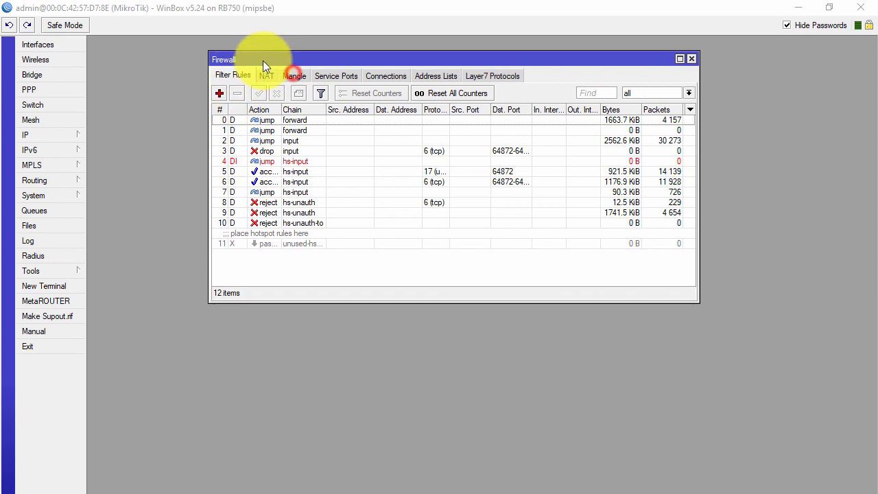
pyautogui.click(368, 261)
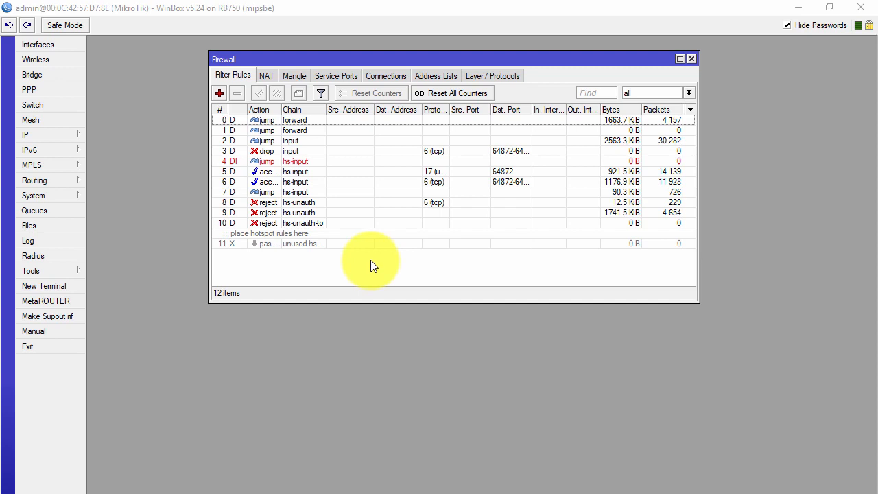
pyautogui.click(370, 261)
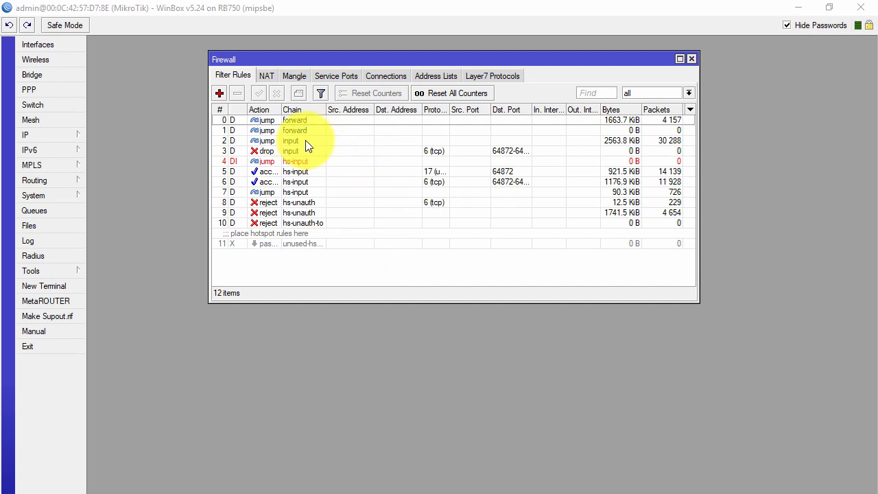
pyautogui.click(221, 94)
pyautogui.moveTo(342, 154); pyautogui.dragTo(269, 73)
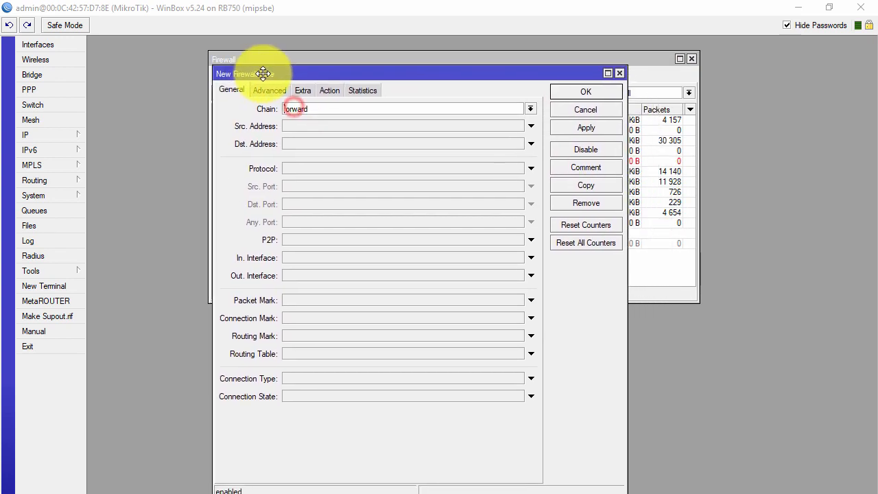
pyautogui.click(319, 107)
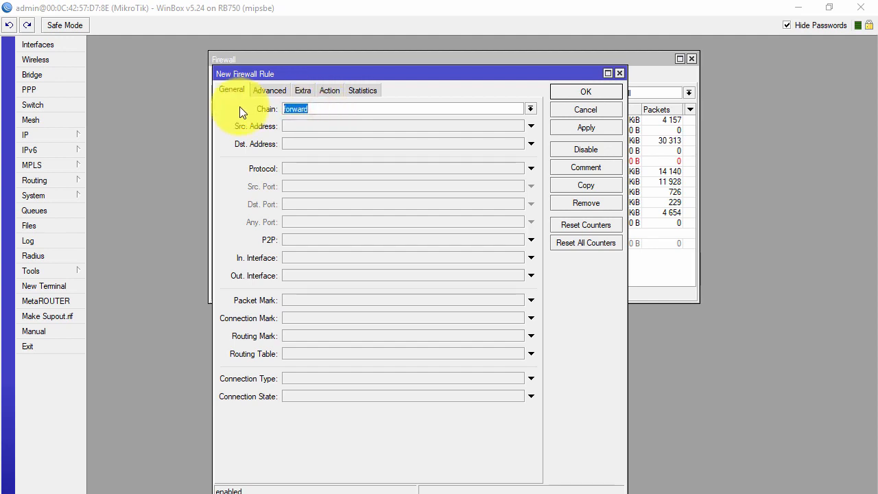
# Step: Set the new rule's protocol to 6 (tcp) and its destination port to 22
pyautogui.click(472, 171)
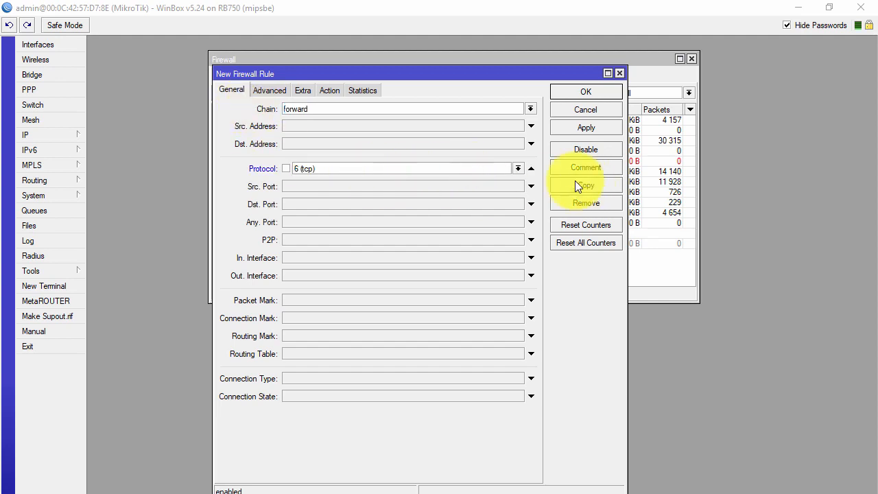
pyautogui.moveTo(333, 169); pyautogui.dragTo(291, 170)
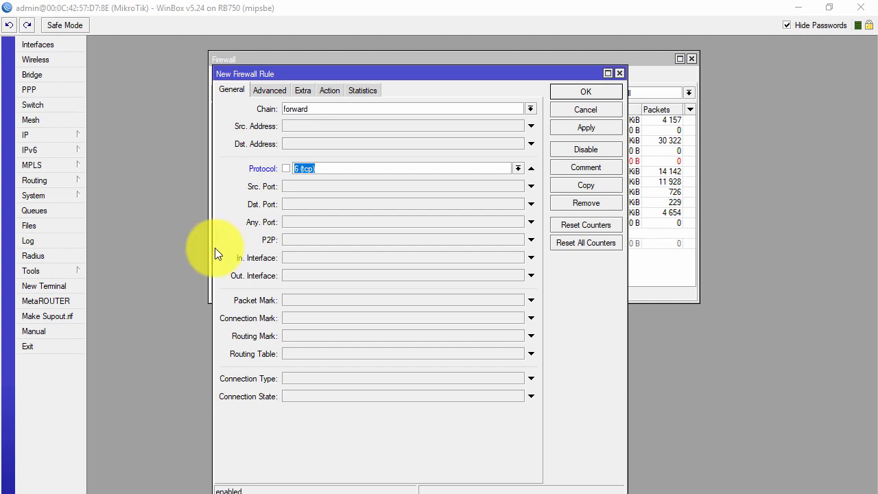
pyautogui.click(310, 204)
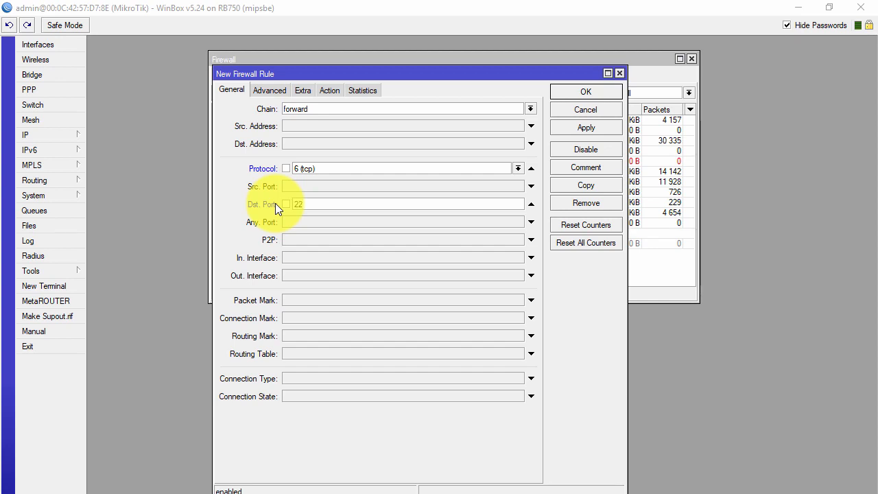
pyautogui.write('22')
pyautogui.click(339, 203)
pyautogui.doubleClick(339, 203)
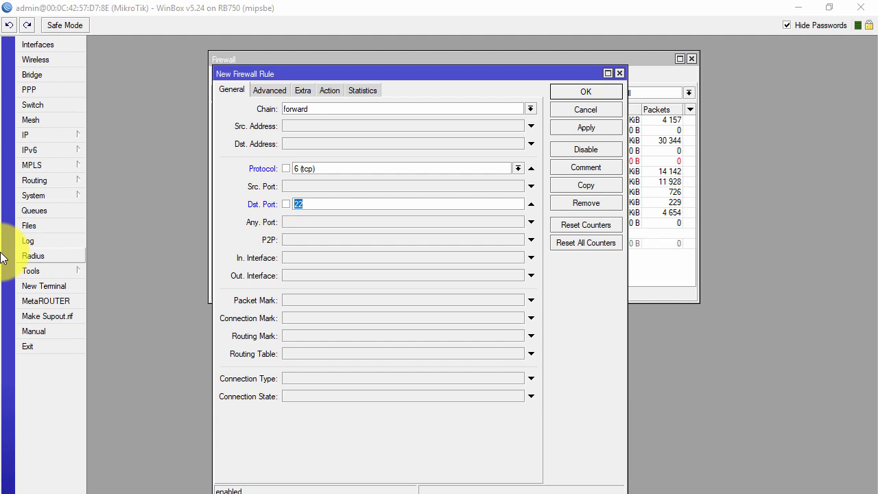
pyautogui.click(345, 209)
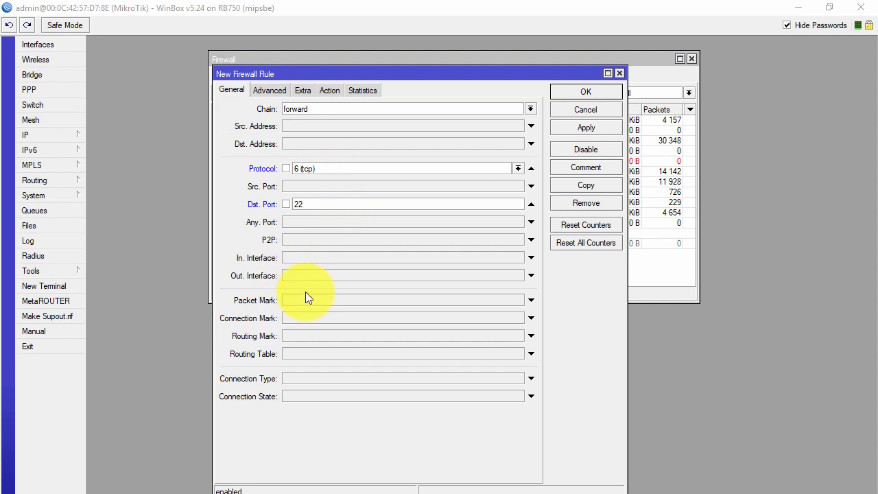
pyautogui.click(298, 259)
pyautogui.click(345, 275)
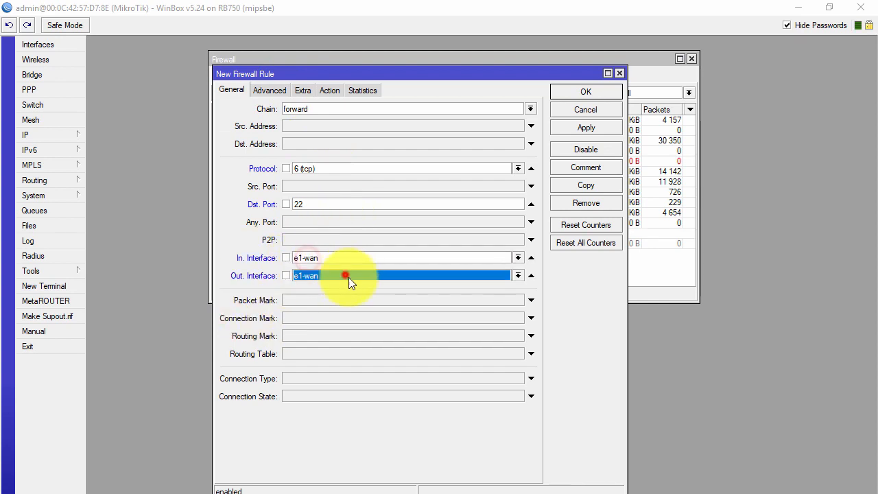
pyautogui.click(529, 257)
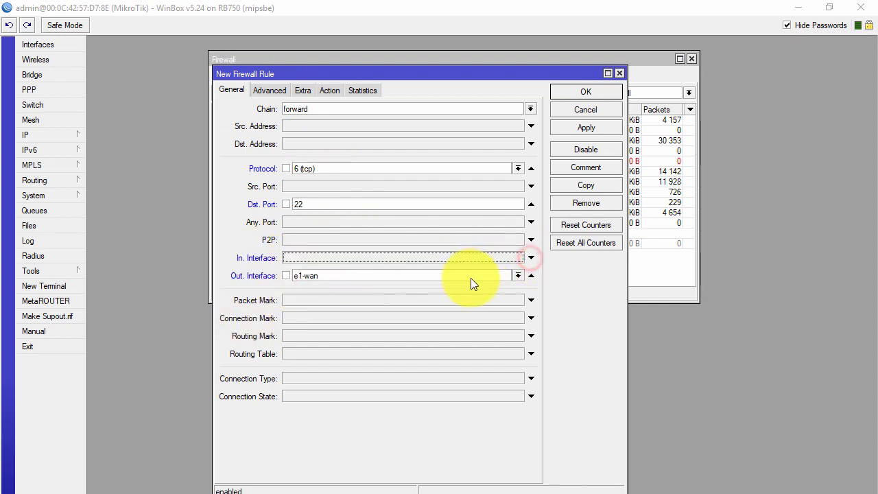
pyautogui.click(530, 276)
pyautogui.click(469, 259)
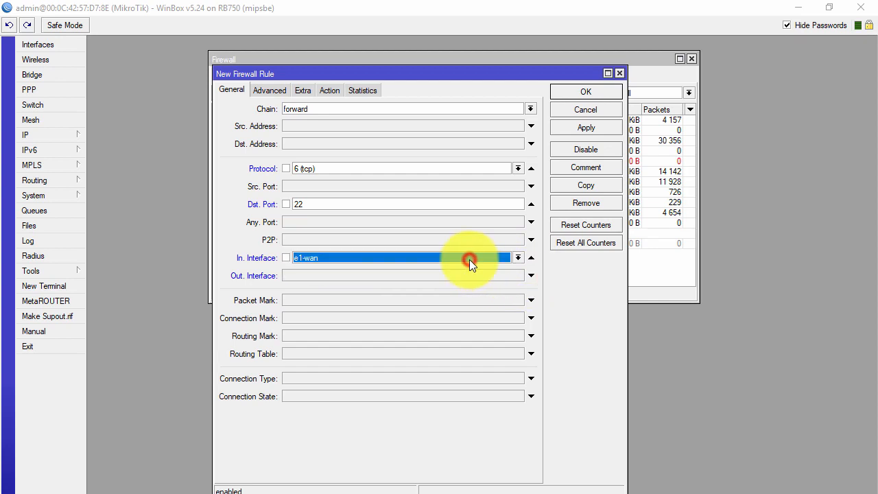
pyautogui.click(469, 259)
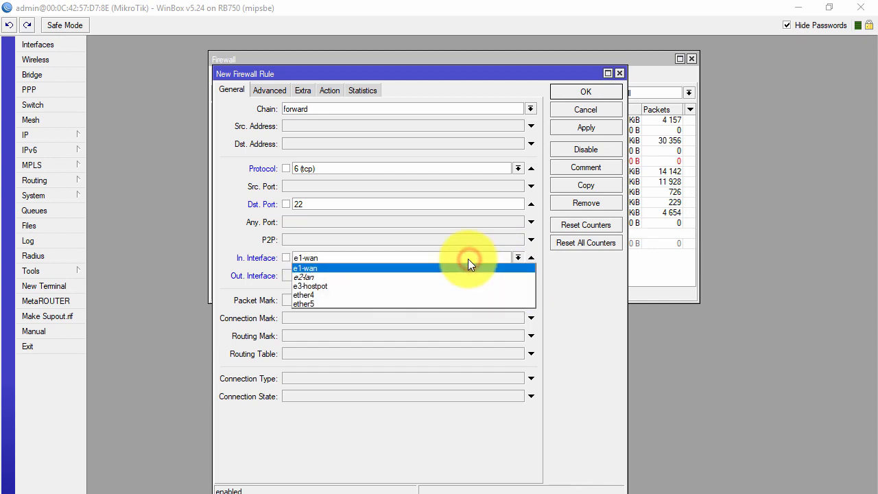
pyautogui.click(369, 280)
pyautogui.click(362, 259)
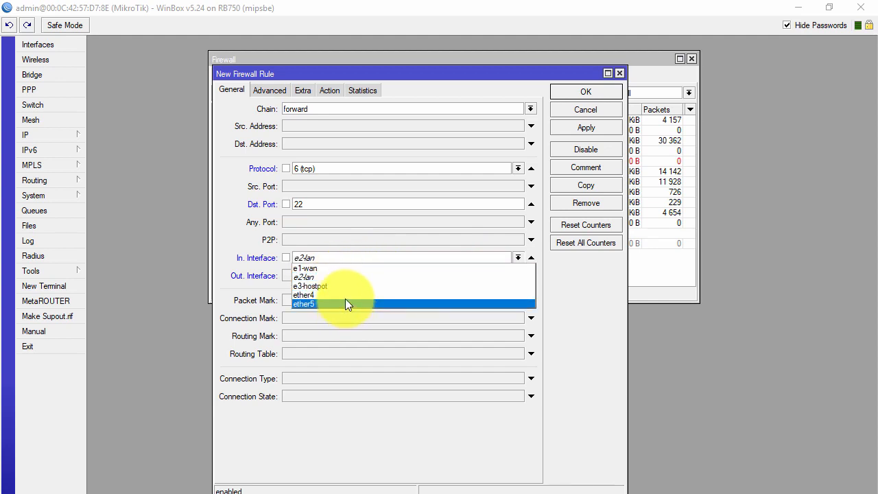
pyautogui.click(352, 286)
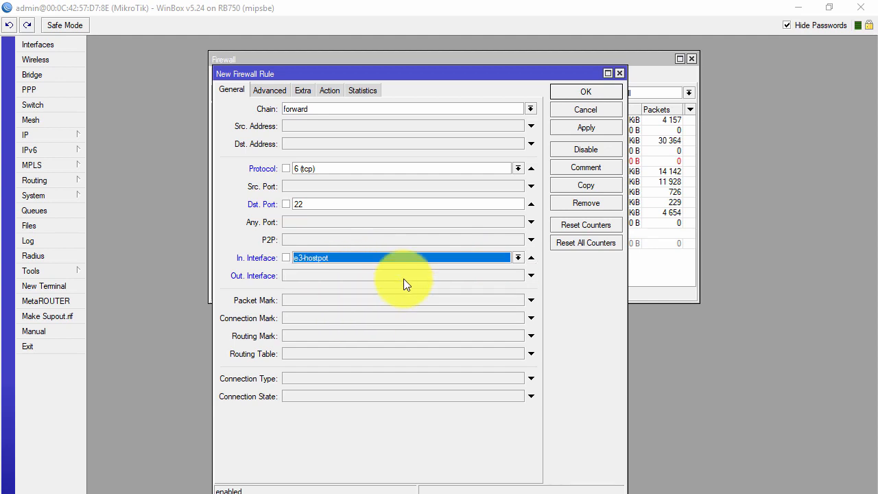
pyautogui.click(412, 258)
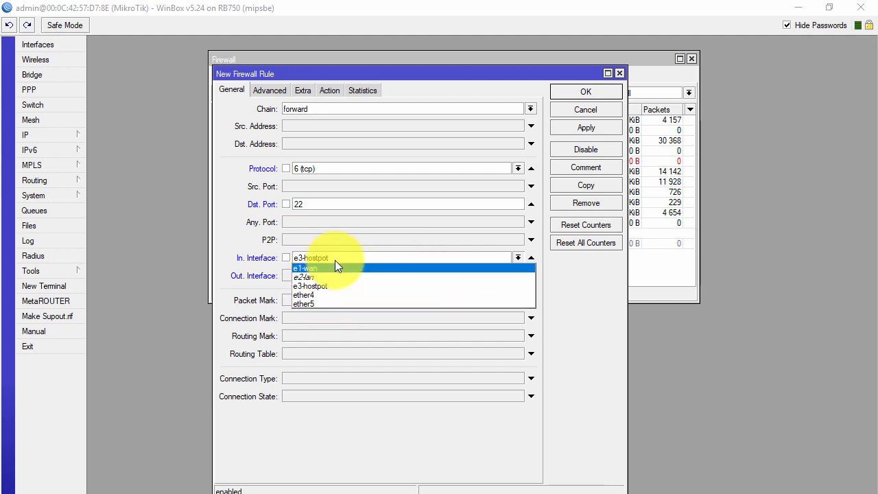
pyautogui.click(540, 254)
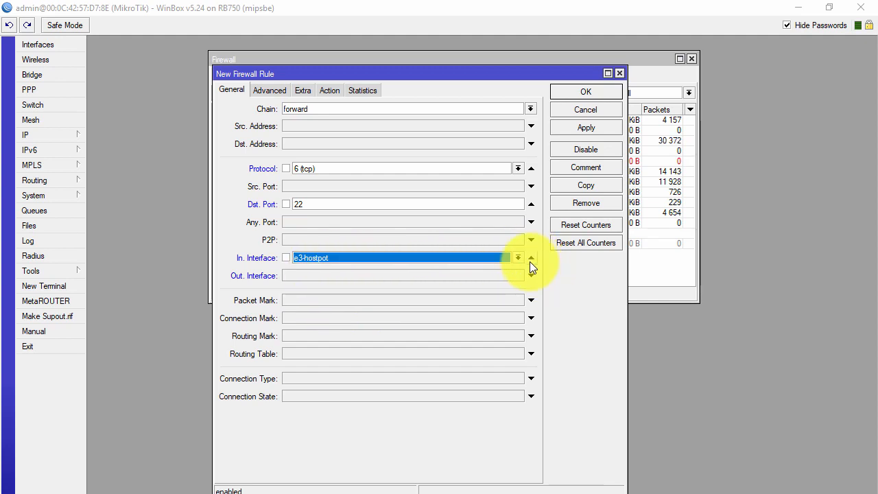
pyautogui.click(531, 259)
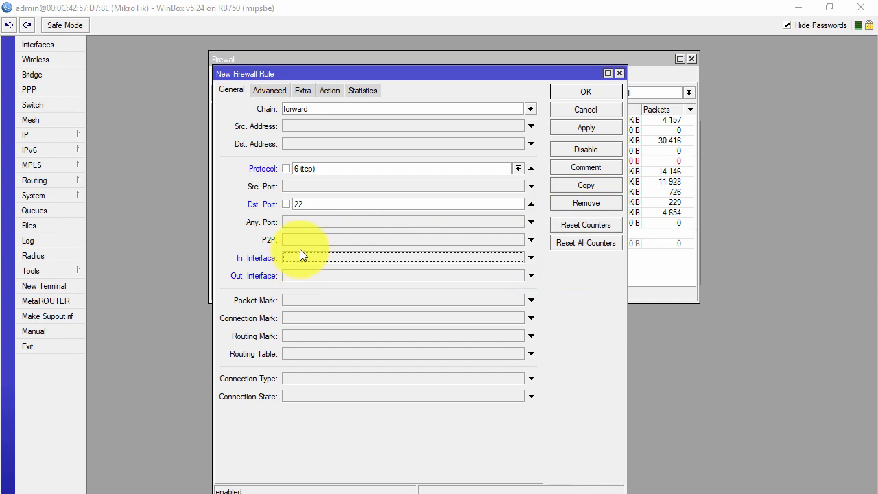
# Step: Set the new firewall rule's action to drop
pyautogui.click(325, 94)
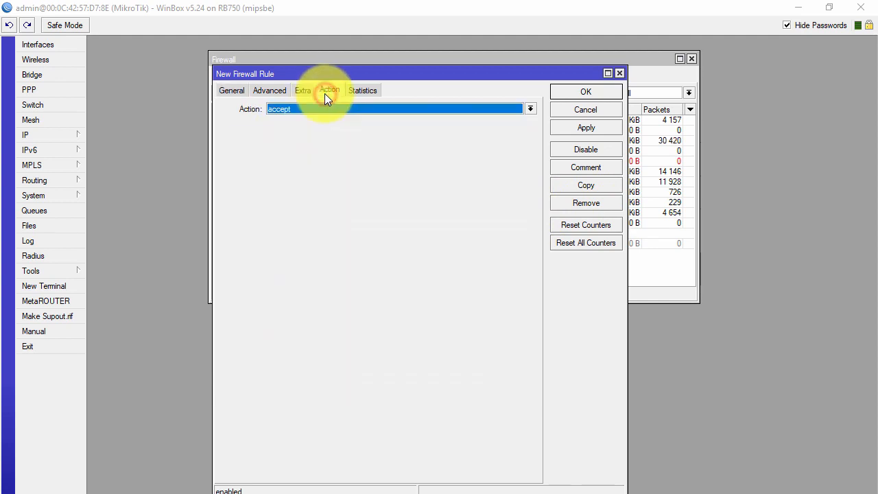
pyautogui.click(317, 113)
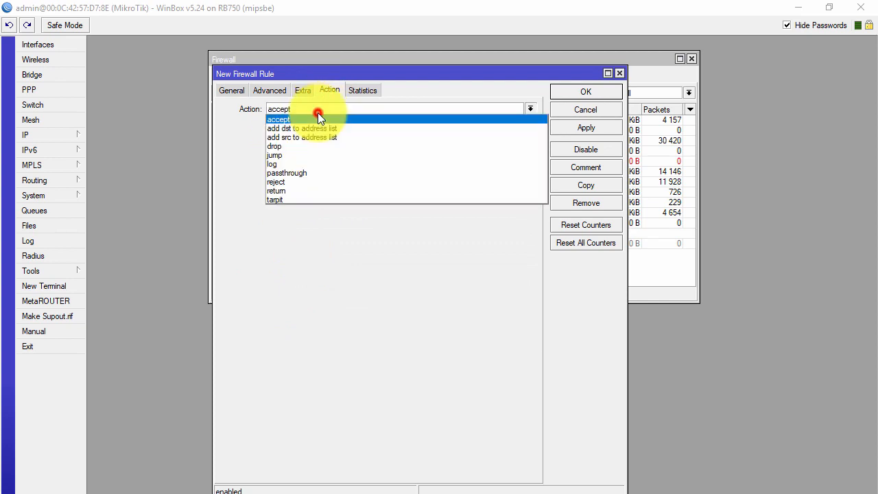
pyautogui.click(293, 146)
# Step: Review the new rule's general, advanced, extra and action settings before saving it
pyautogui.click(246, 92)
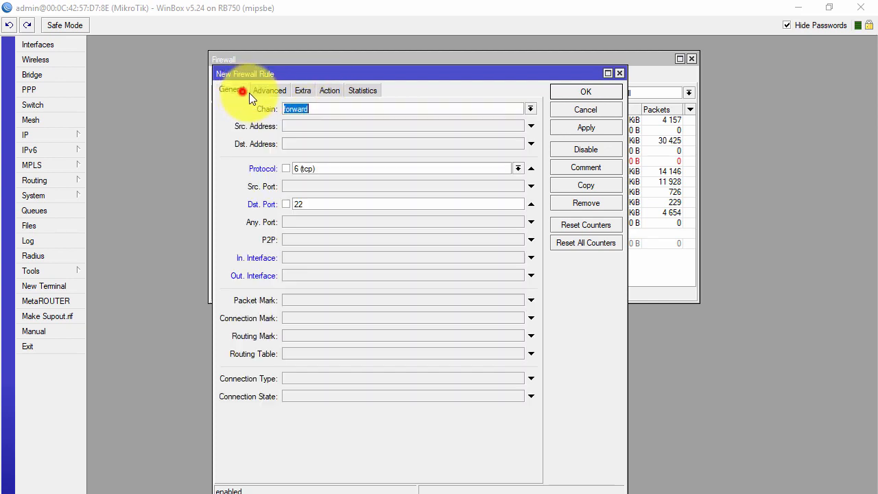
pyautogui.click(335, 88)
pyautogui.click(332, 107)
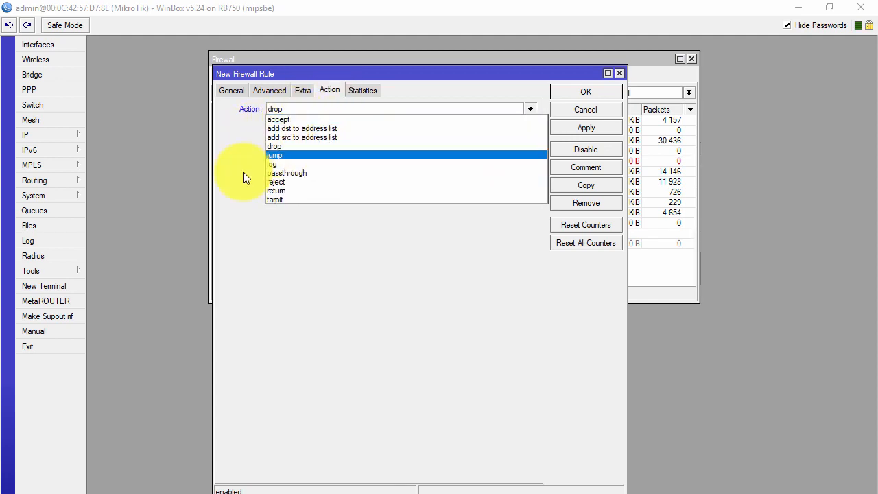
pyautogui.click(229, 121)
pyautogui.click(231, 91)
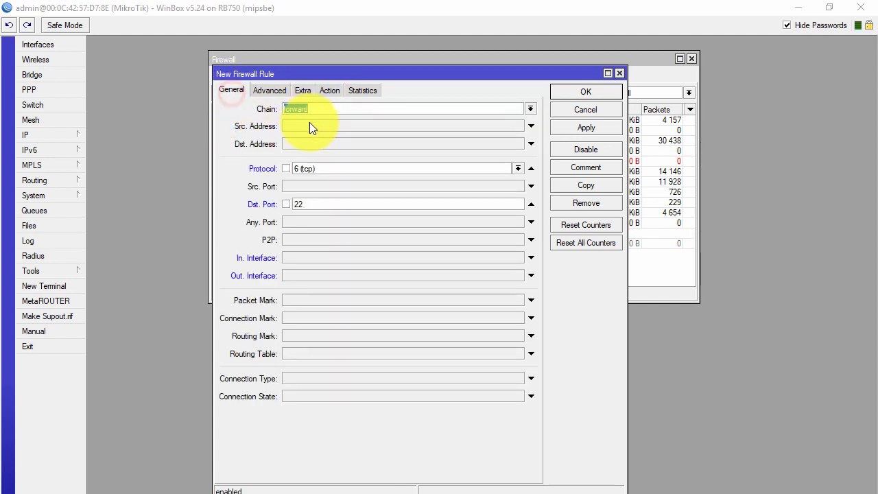
pyautogui.click(274, 91)
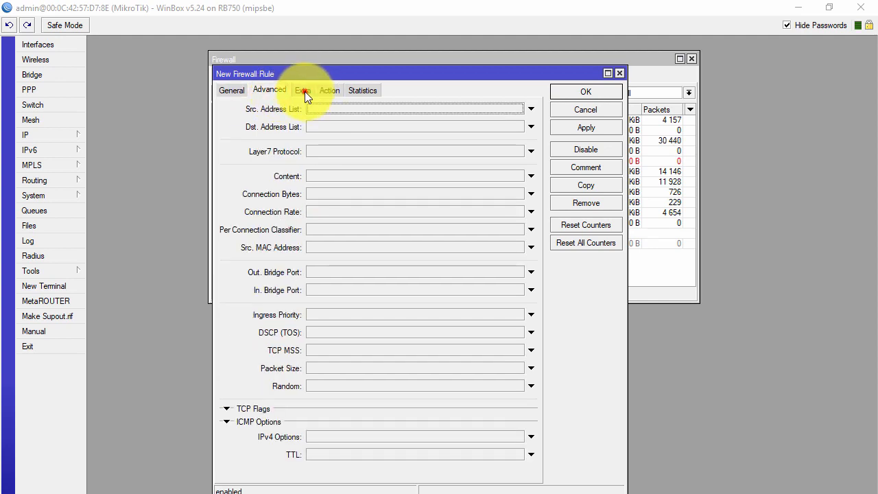
pyautogui.click(305, 91)
pyautogui.click(324, 92)
pyautogui.click(299, 92)
pyautogui.click(265, 91)
pyautogui.click(300, 90)
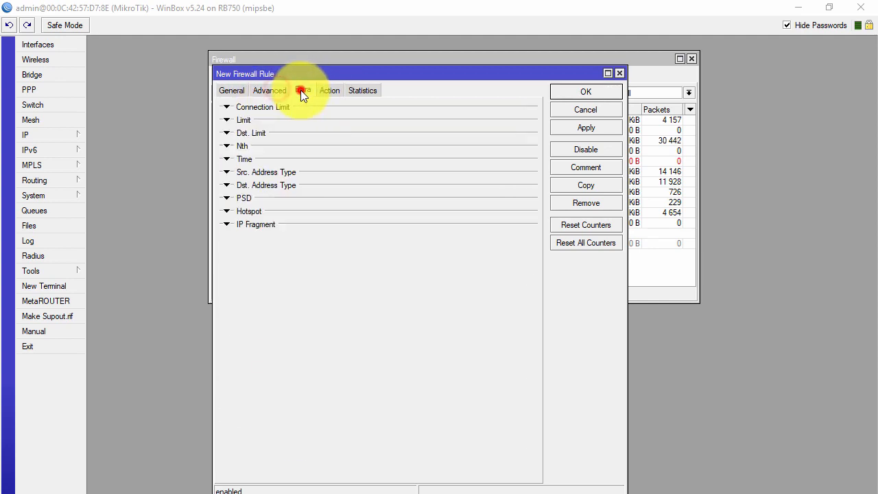
pyautogui.click(282, 91)
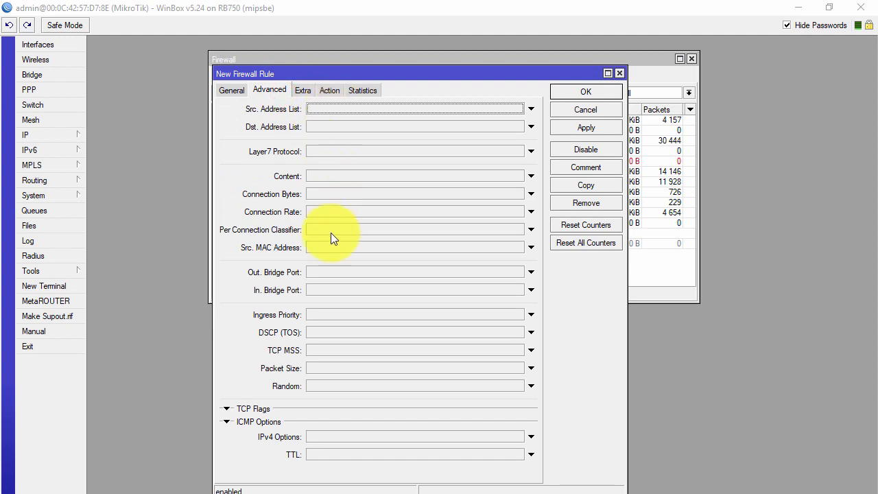
pyautogui.click(240, 91)
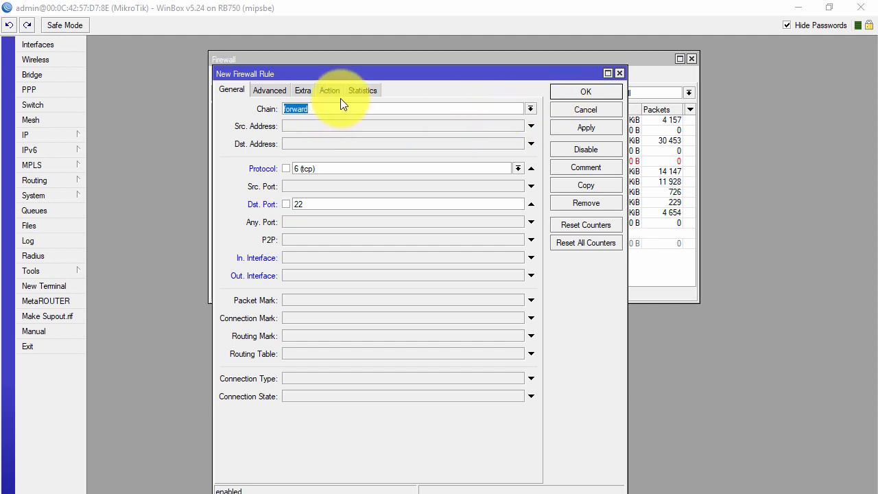
# Step: Save the new TCP port 22 drop rule and select it in the filter rules list
pyautogui.click(587, 92)
pyautogui.click(357, 253)
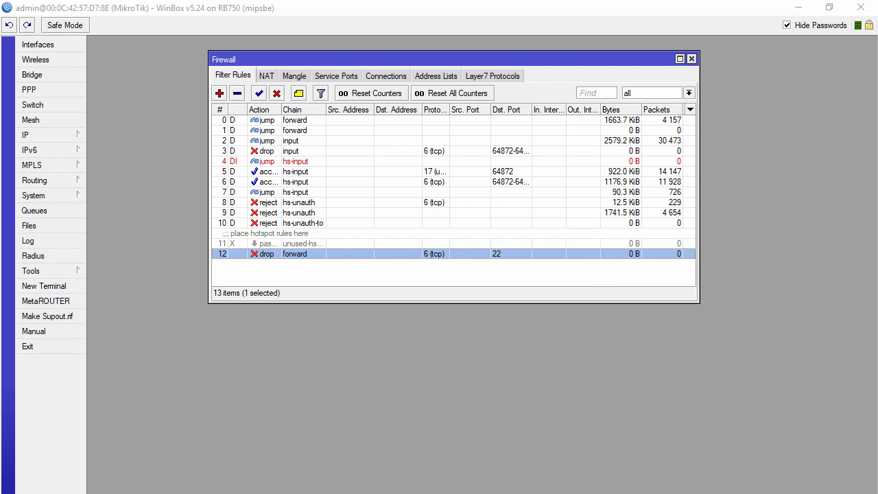
# Step: Open the taserver session in WinSCP to test SSH access and check the port 22 drop rule's packet counter in WinBox
pyautogui.rightClick(218, 493)
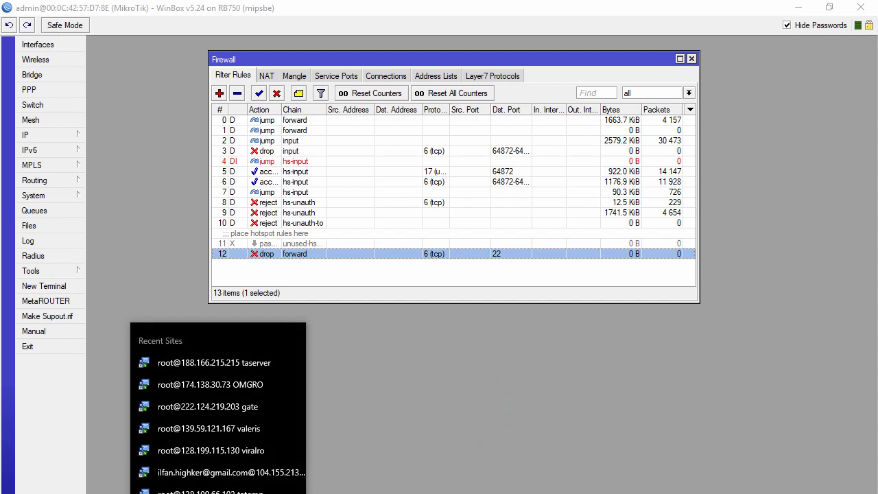
pyautogui.click(241, 359)
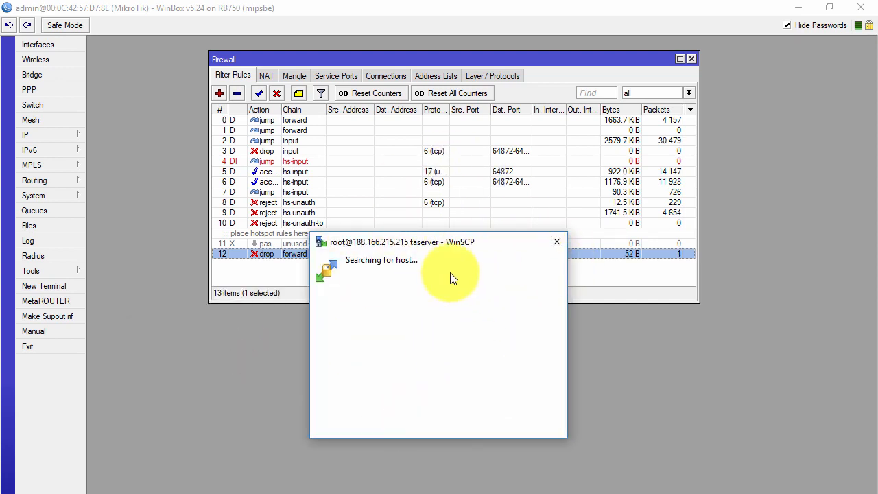
pyautogui.moveTo(416, 241); pyautogui.dragTo(254, 273)
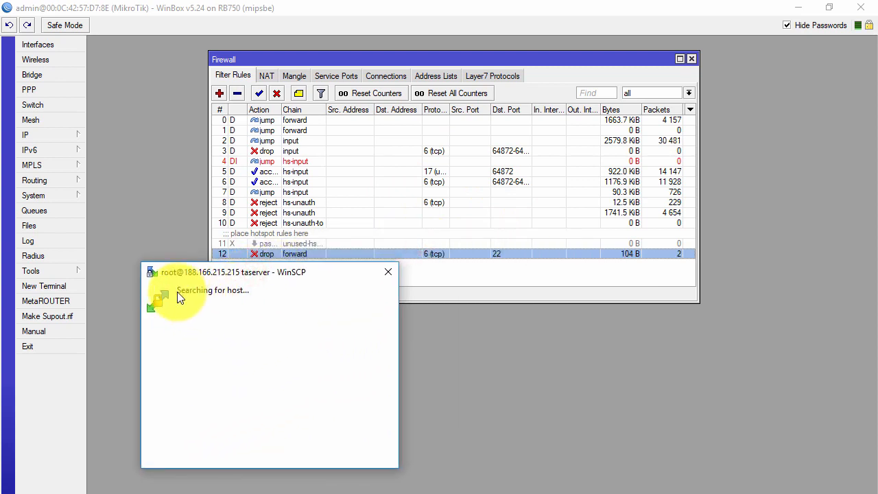
pyautogui.click(662, 255)
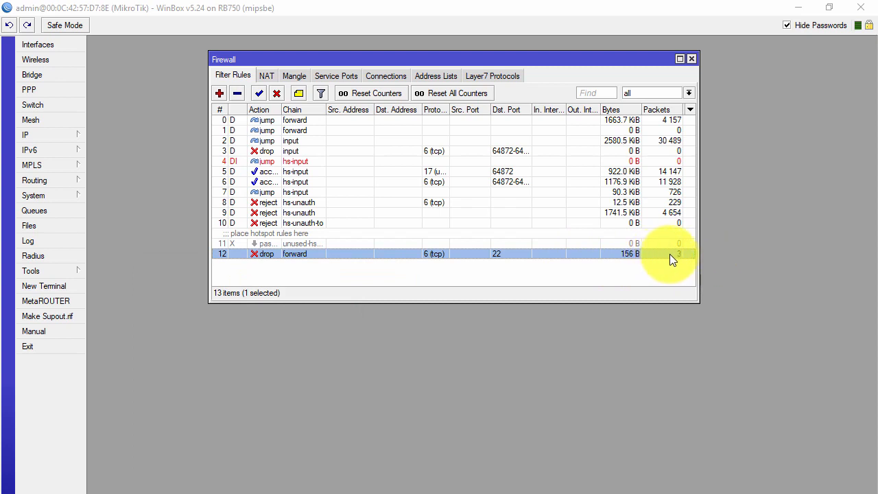
pyautogui.click(662, 244)
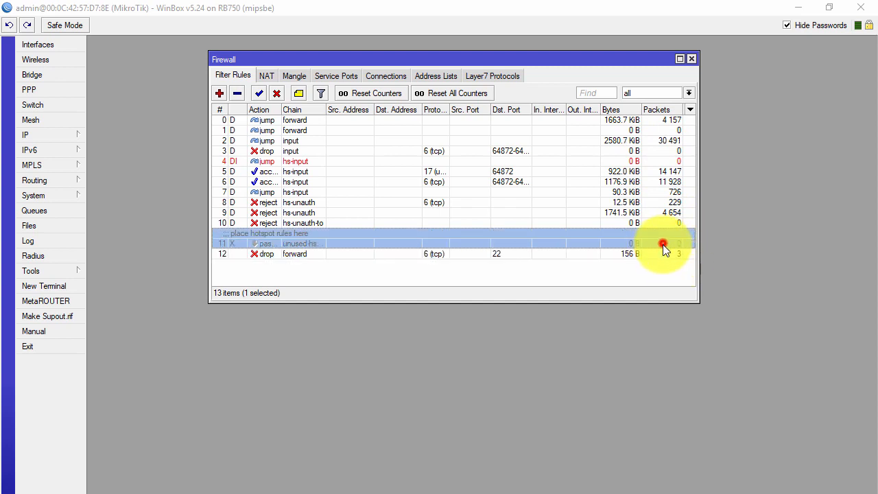
pyautogui.click(667, 254)
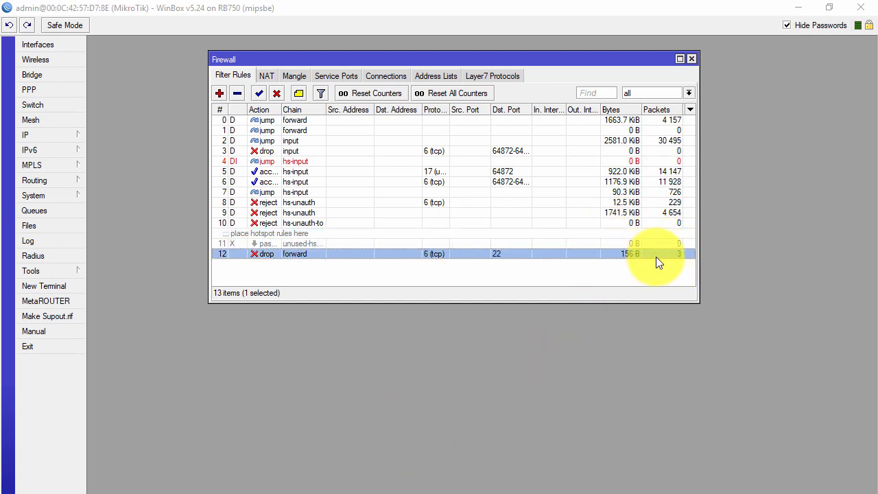
# Step: Retry the taserver connection in WinSCP and recheck the byte and packet counters of the port 22 drop rule
pyautogui.click(309, 493)
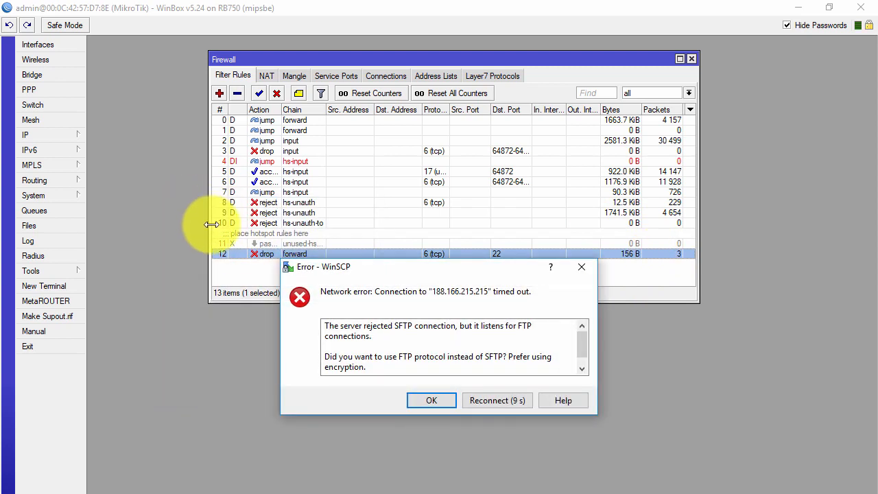
pyautogui.moveTo(411, 269); pyautogui.dragTo(332, 193)
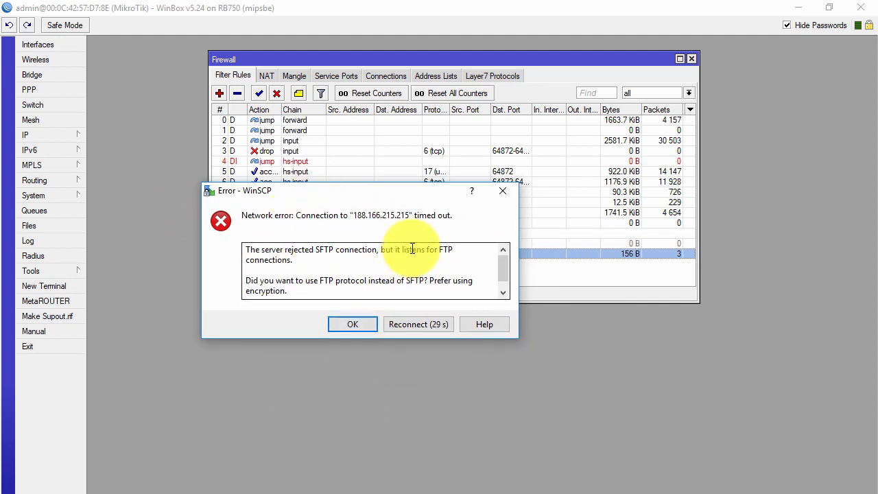
pyautogui.moveTo(405, 197); pyautogui.dragTo(322, 220)
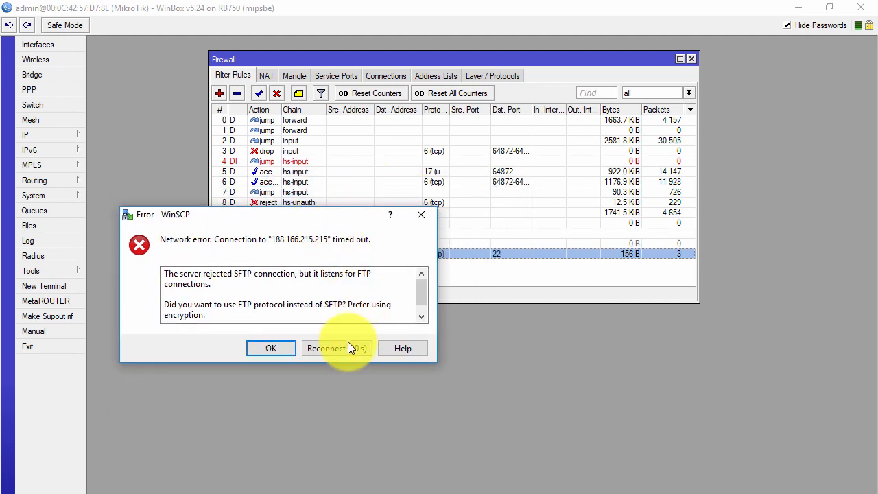
pyautogui.click(348, 344)
pyautogui.moveTo(373, 240); pyautogui.dragTo(150, 272)
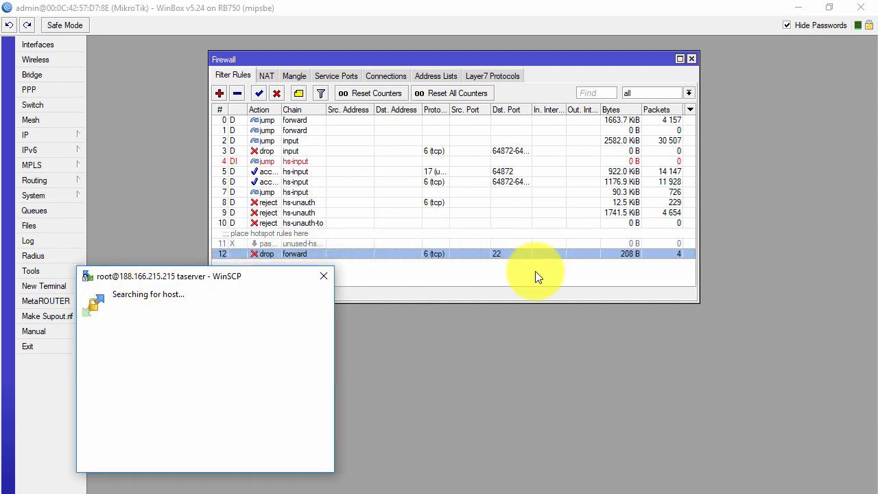
pyautogui.click(534, 272)
pyautogui.click(421, 255)
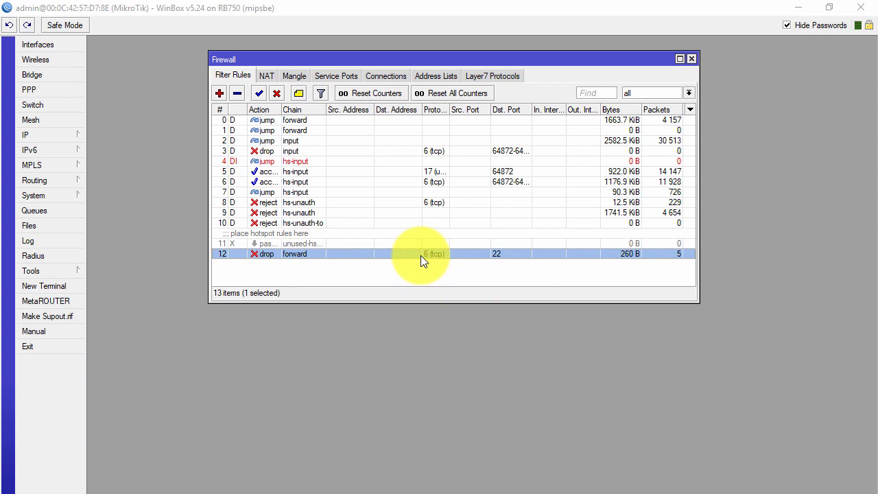
pyautogui.click(489, 280)
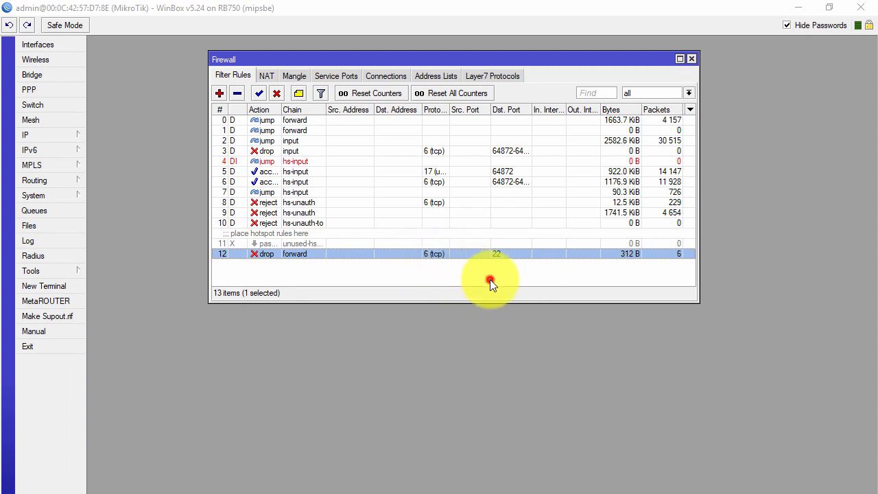
pyautogui.hotkey('alt', 'Tab')
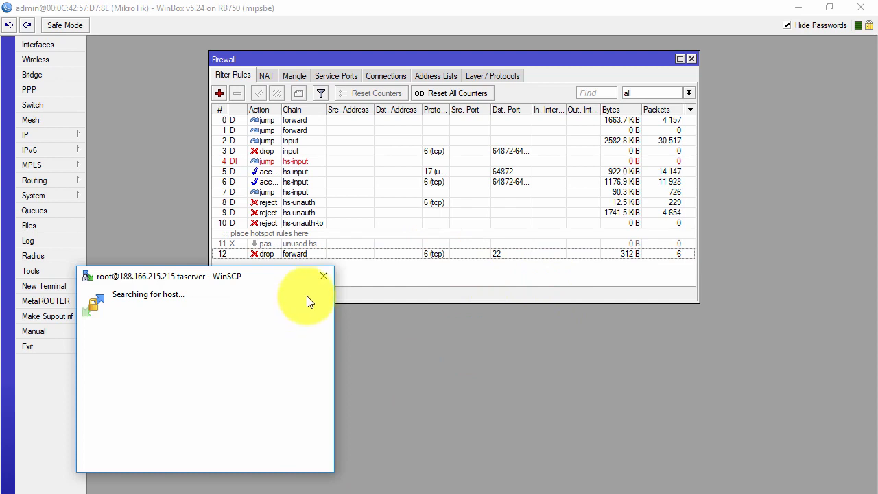
# Step: Disable the port 22 drop rule on the forward chain and reconnect the taserver session in WinSCP
pyautogui.click(467, 283)
pyautogui.click(445, 259)
pyautogui.click(444, 254)
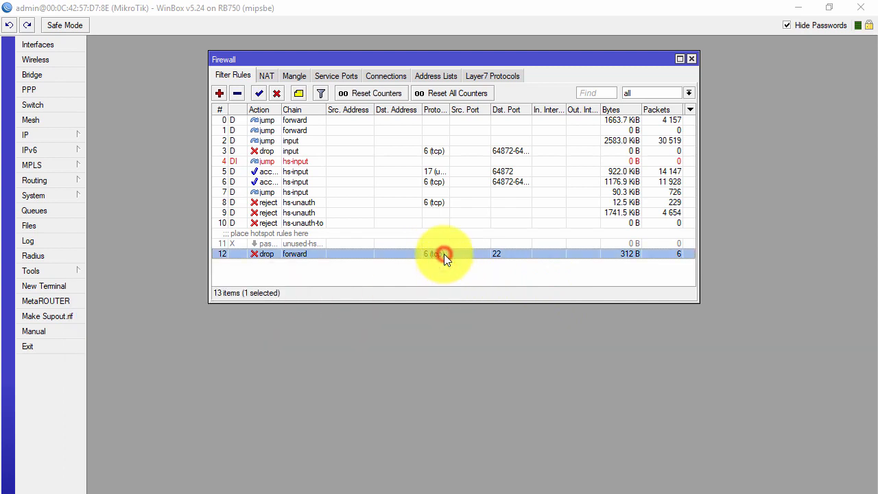
pyautogui.click(280, 94)
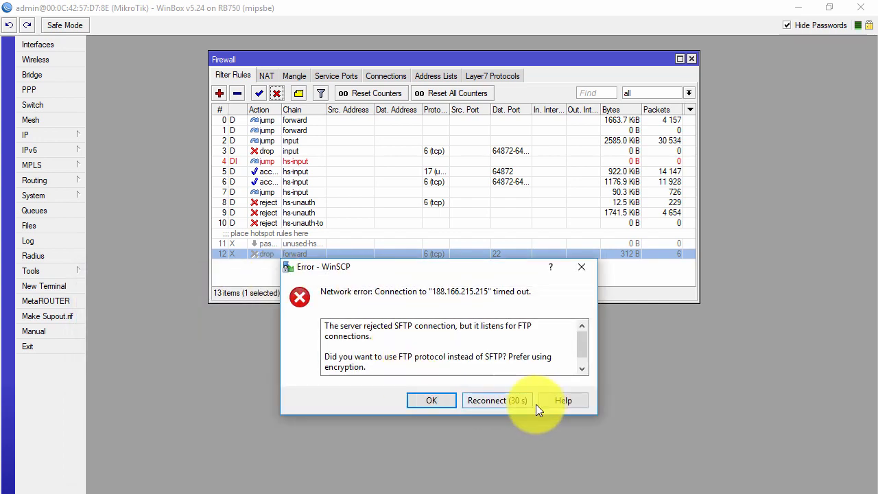
pyautogui.click(528, 403)
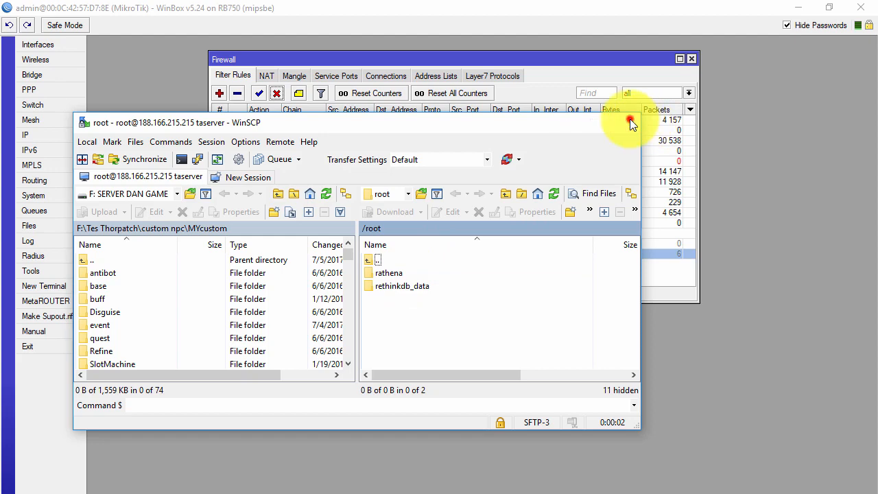
# Step: Close the WinSCP session window and open the disabled TCP port 22 drop rule in WinBox
pyautogui.click(624, 122)
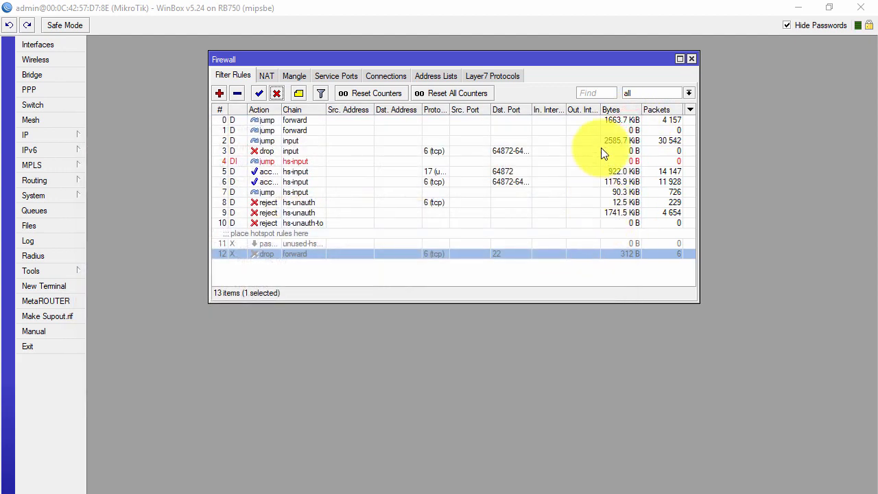
pyautogui.keyDown('ctrl'); pyautogui.click(456, 255); pyautogui.keyUp('ctrl')
pyautogui.click(459, 253)
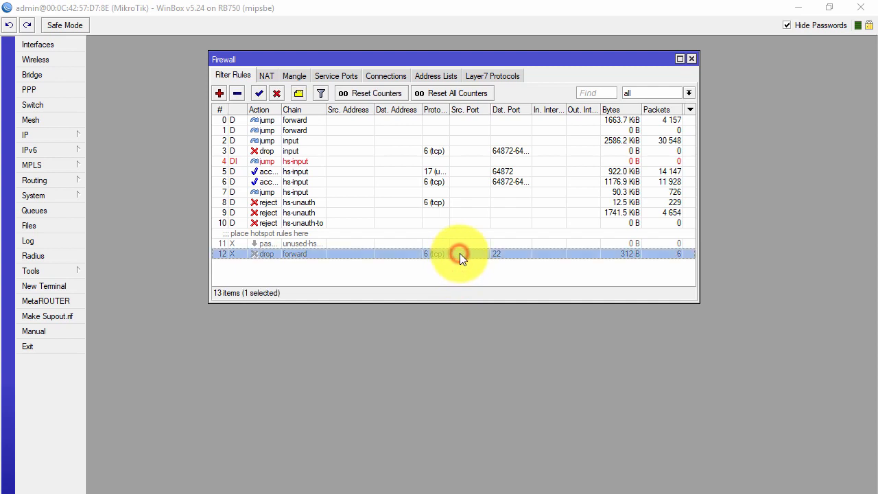
pyautogui.doubleClick(459, 254)
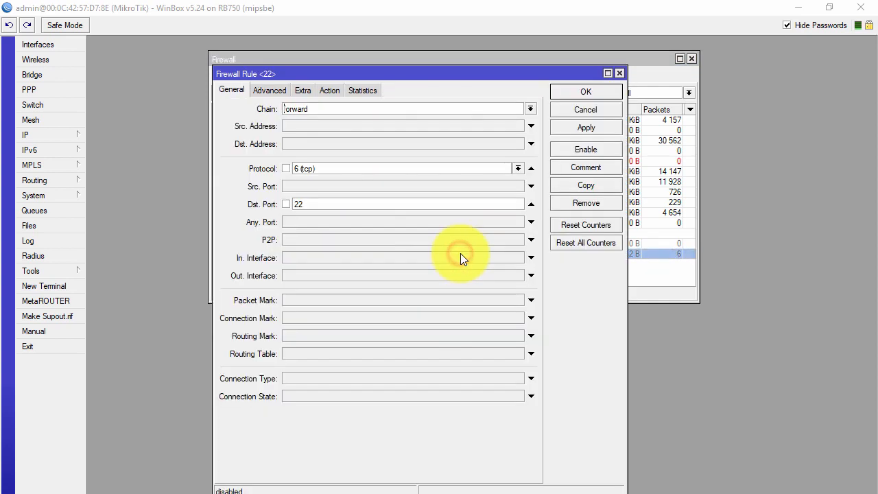
# Step: Review the port 22 rule's protocol, destination port, action and chain, and close it without changes
pyautogui.click(323, 168)
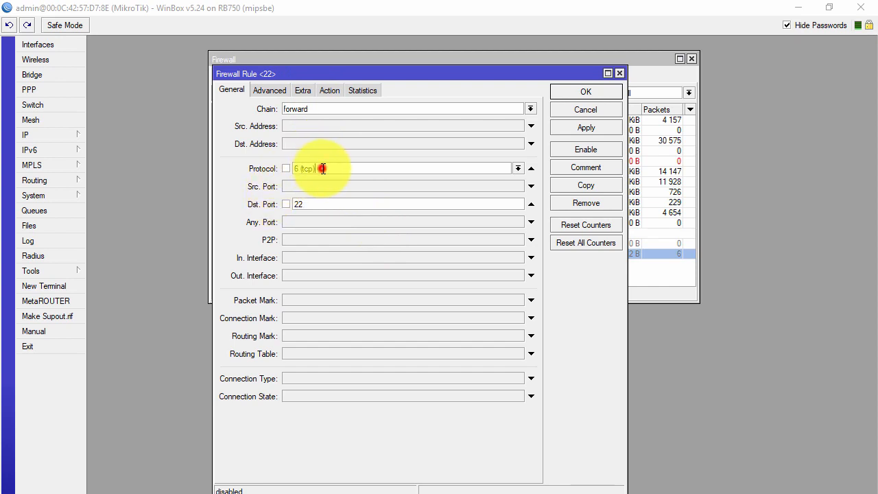
pyautogui.doubleClick(315, 168)
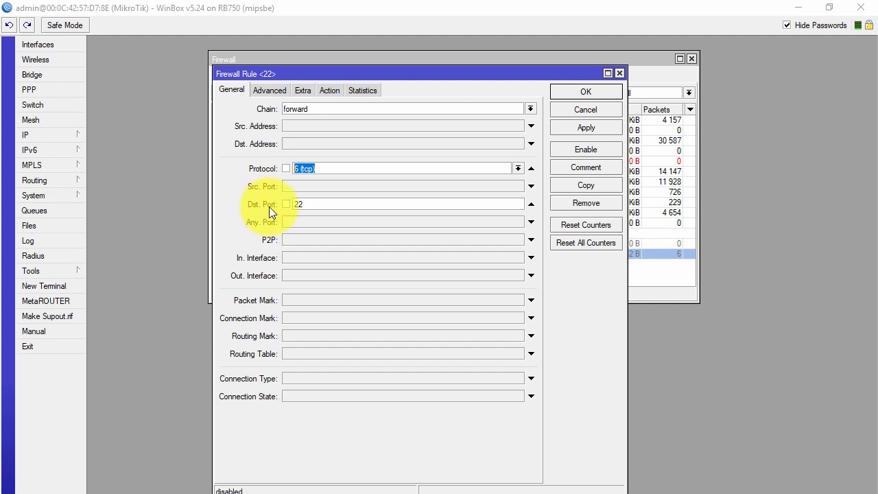
pyautogui.doubleClick(338, 204)
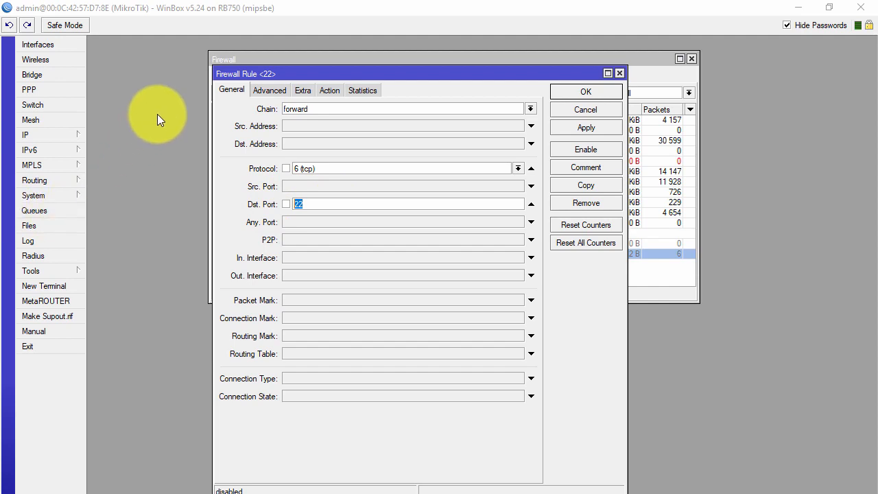
pyautogui.click(329, 89)
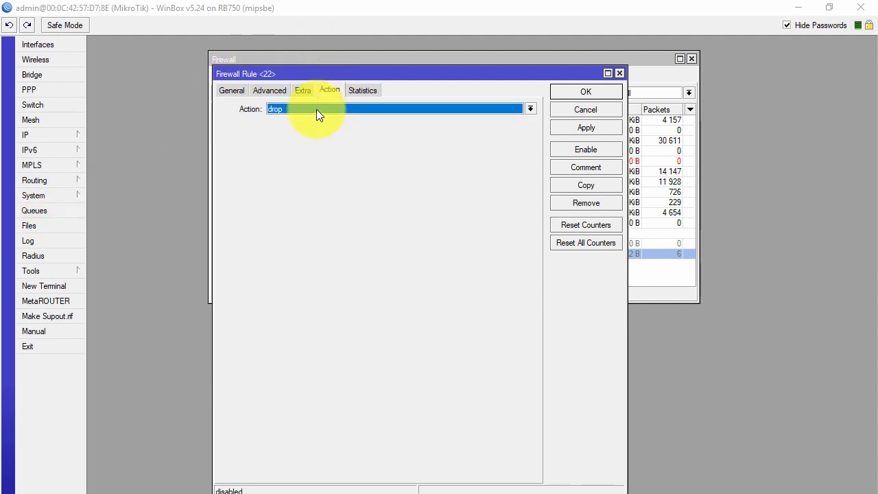
pyautogui.click(227, 92)
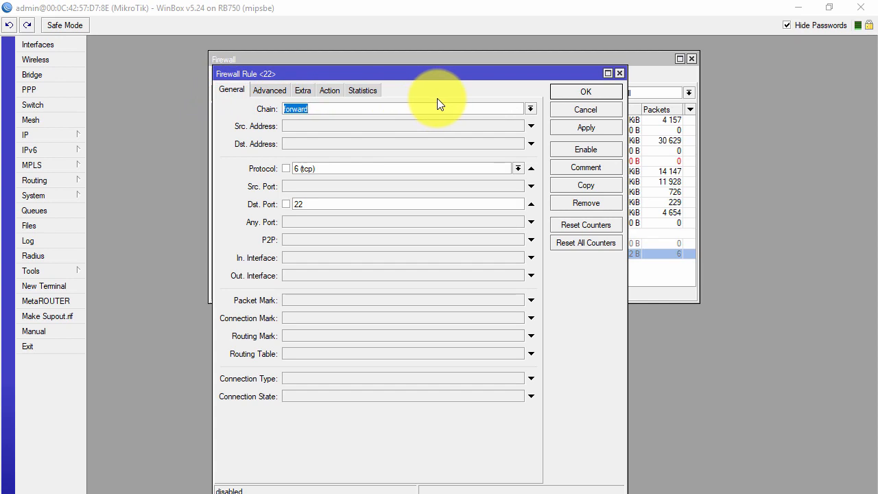
pyautogui.click(608, 111)
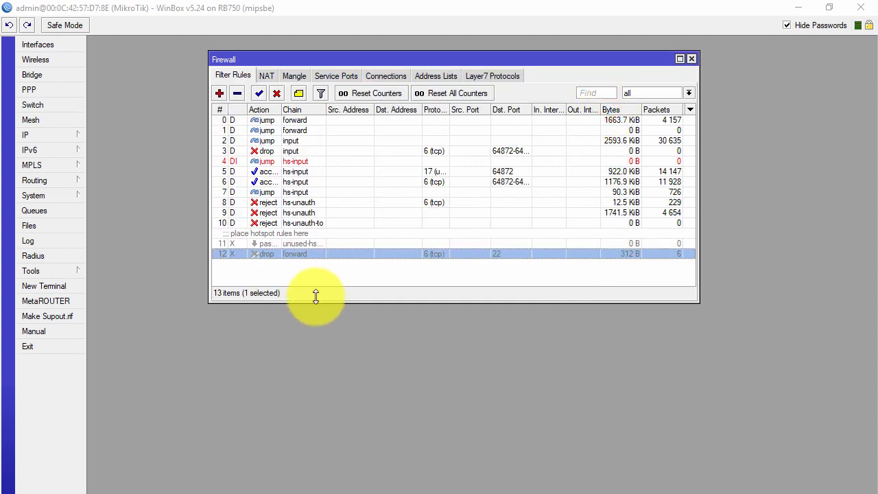
pyautogui.click(307, 269)
pyautogui.click(307, 254)
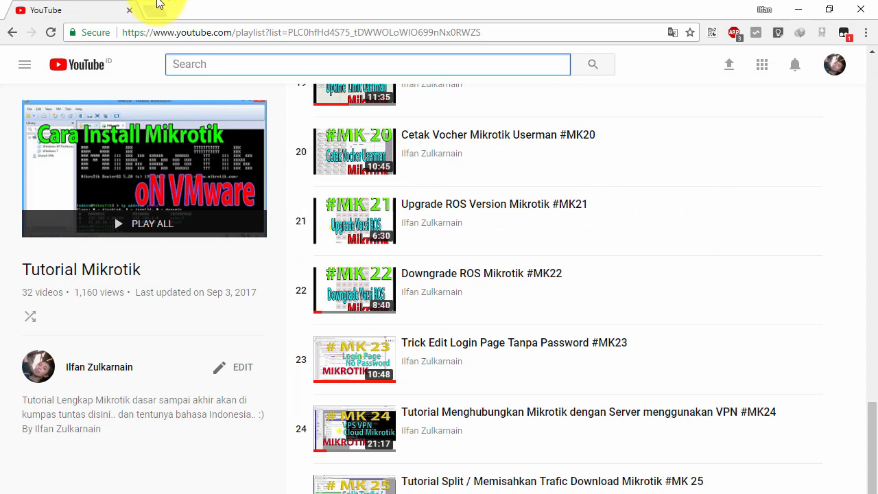
# Step: Open ta.highker-service.web.id in a new Chrome tab
pyautogui.click(156, 8)
pyautogui.write('ta.highker-service.web.id')
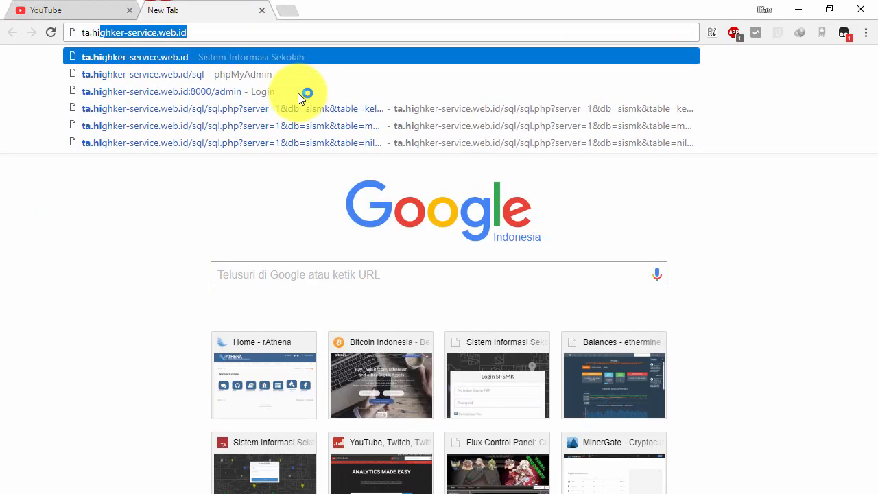
pyautogui.press('Return')
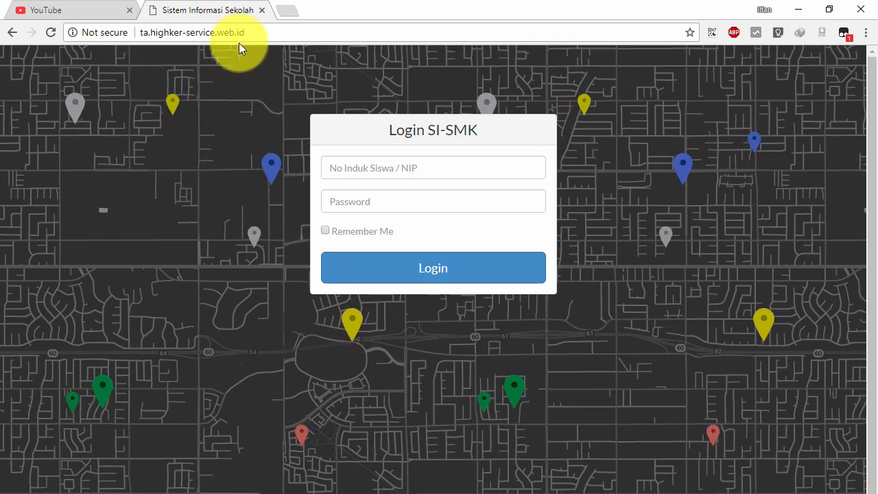
pyautogui.moveTo(254, 34); pyautogui.dragTo(184, 31)
pyautogui.click(228, 100)
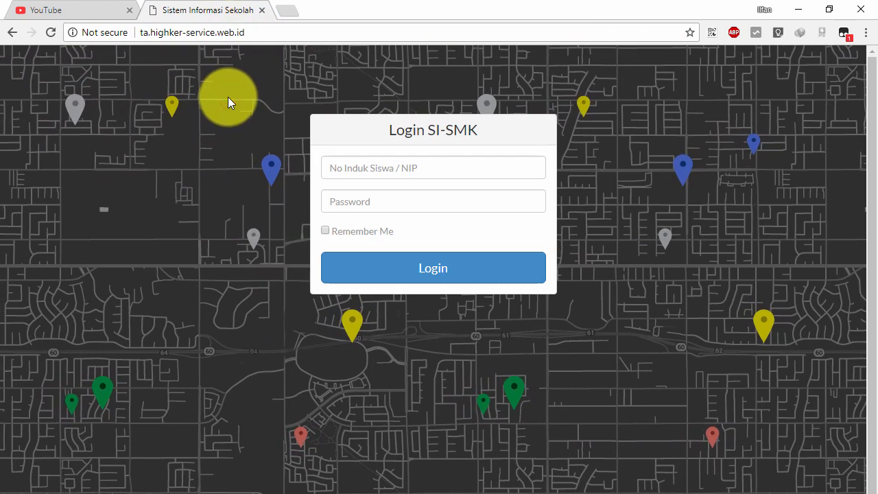
pyautogui.click(269, 31)
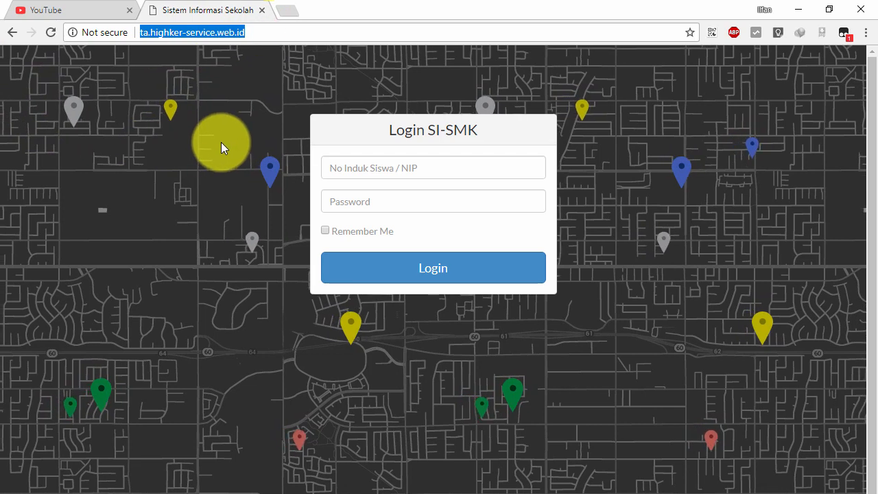
pyautogui.click(220, 142)
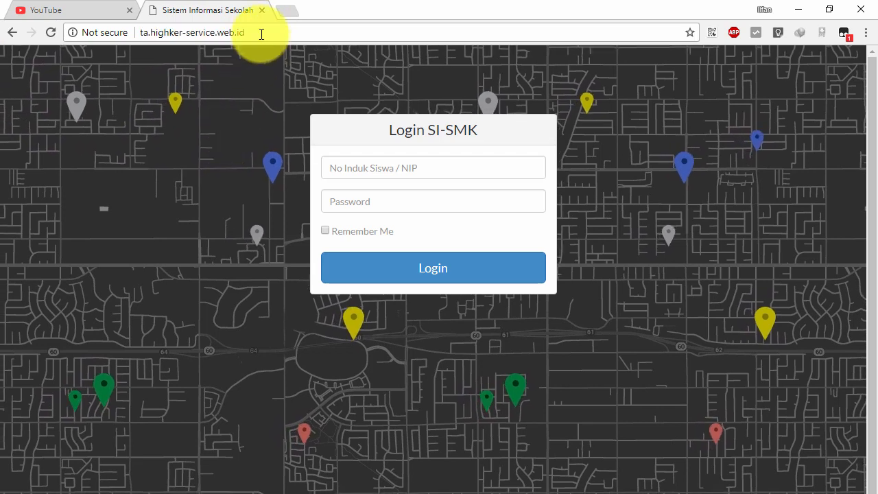
pyautogui.moveTo(260, 32); pyautogui.dragTo(145, 30)
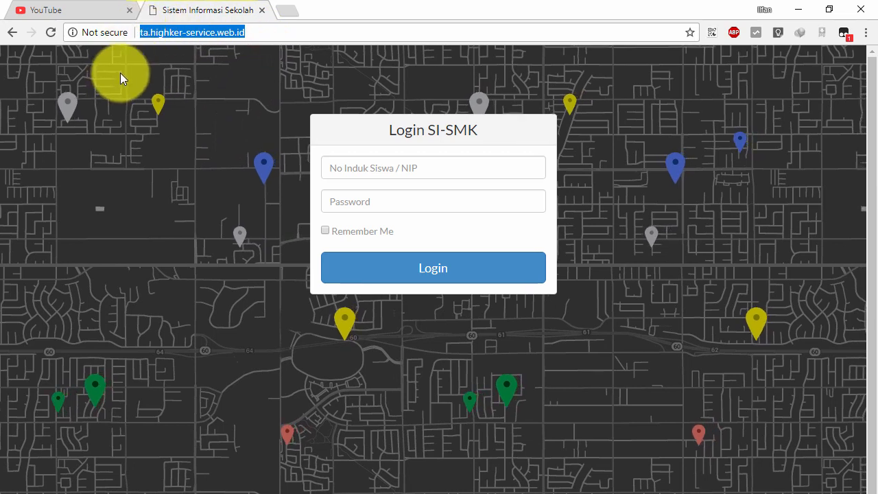
pyautogui.click(175, 102)
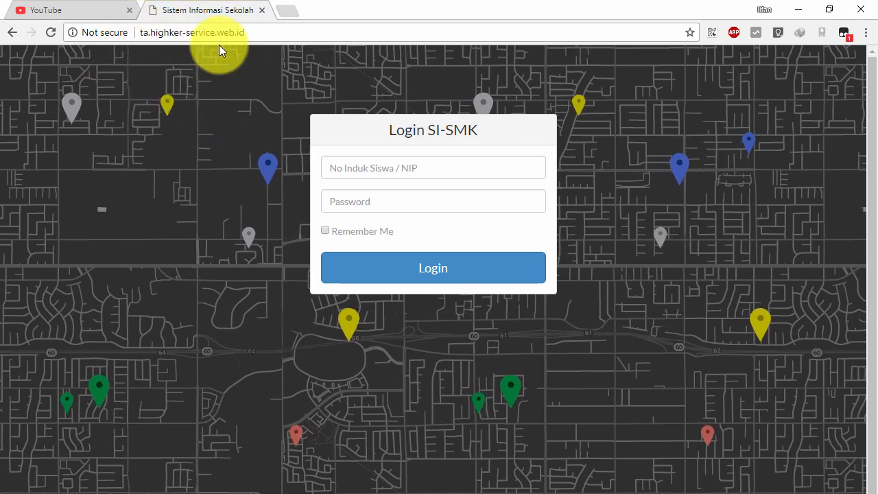
pyautogui.moveTo(244, 33); pyautogui.dragTo(69, 48)
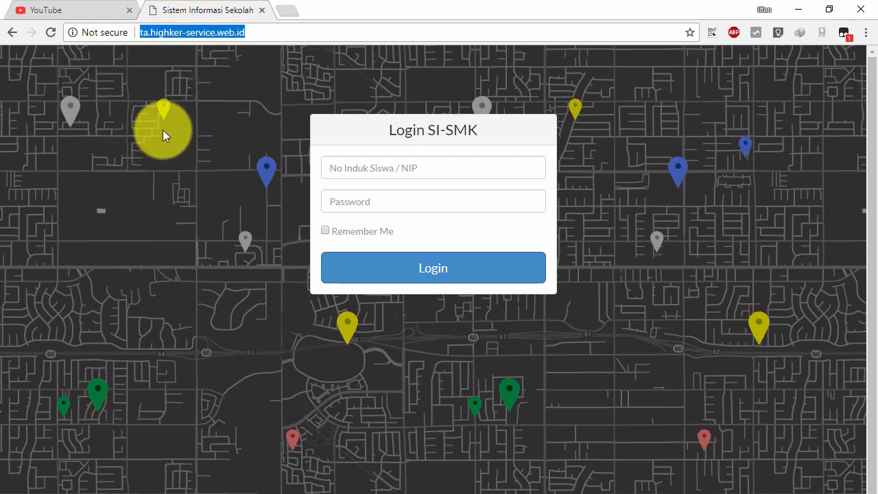
pyautogui.click(162, 131)
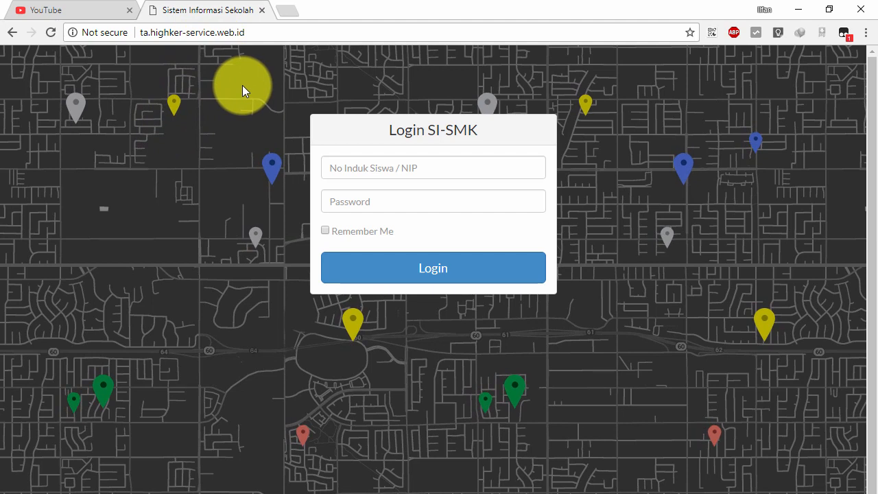
pyautogui.click(239, 37)
pyautogui.tripleClick(253, 33)
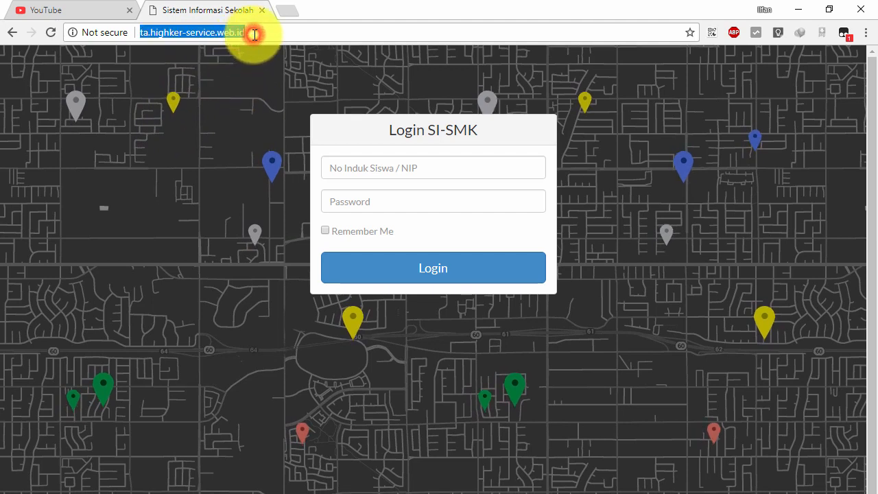
pyautogui.click(262, 34)
pyautogui.moveTo(263, 34); pyautogui.dragTo(145, 35)
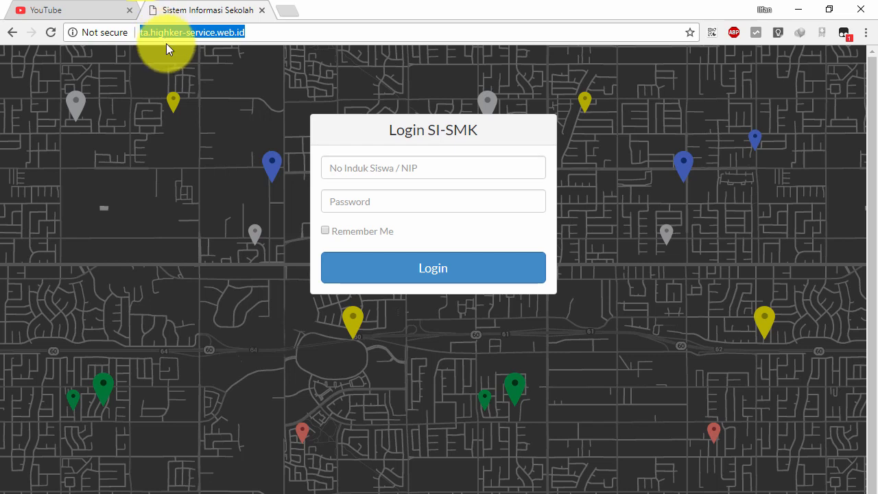
pyautogui.click(189, 83)
pyautogui.doubleClick(208, 35)
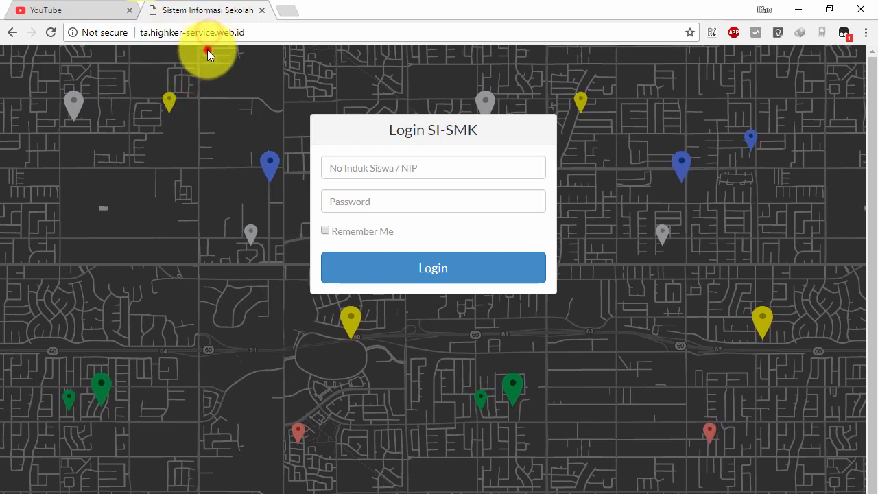
pyautogui.doubleClick(207, 50)
pyautogui.click(226, 85)
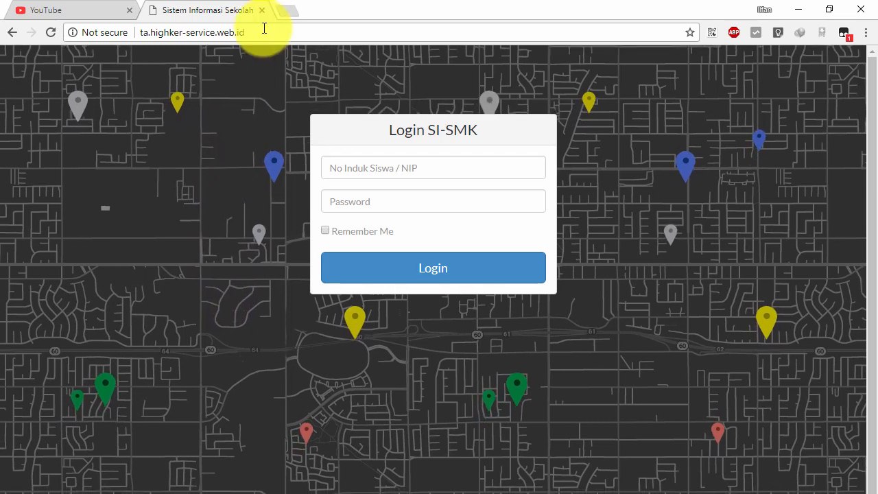
pyautogui.moveTo(264, 29); pyautogui.dragTo(188, 128)
pyautogui.click(191, 126)
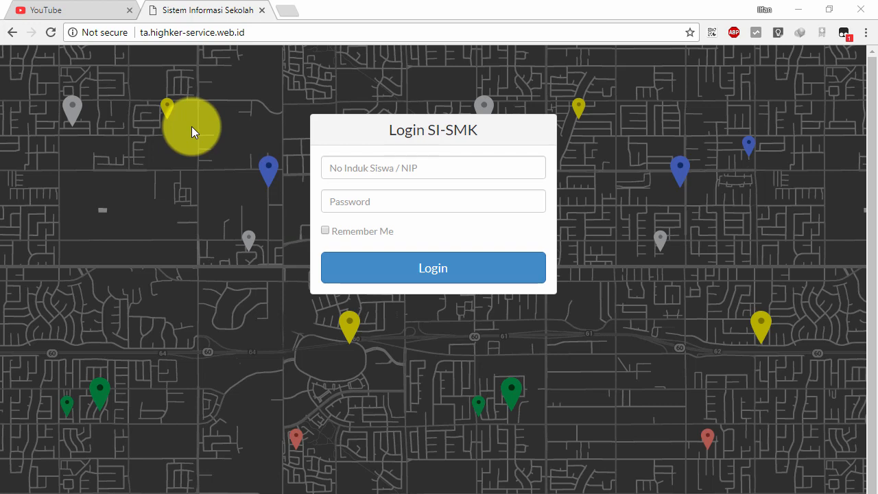
# Step: Open a Windows Command Prompt and ping ta.highker-service.web.id to find the server's IP address
pyautogui.write('cmd')
pyautogui.press('Return')
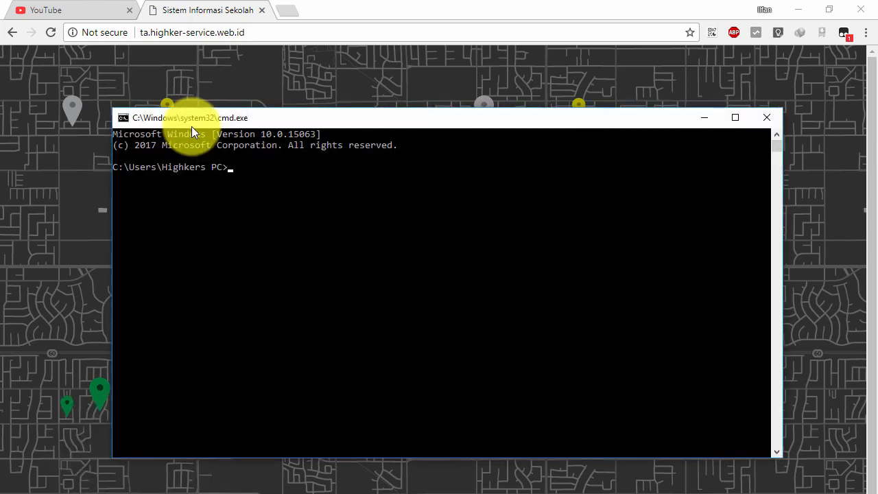
pyautogui.write('ping ta.highker-service.web.id')
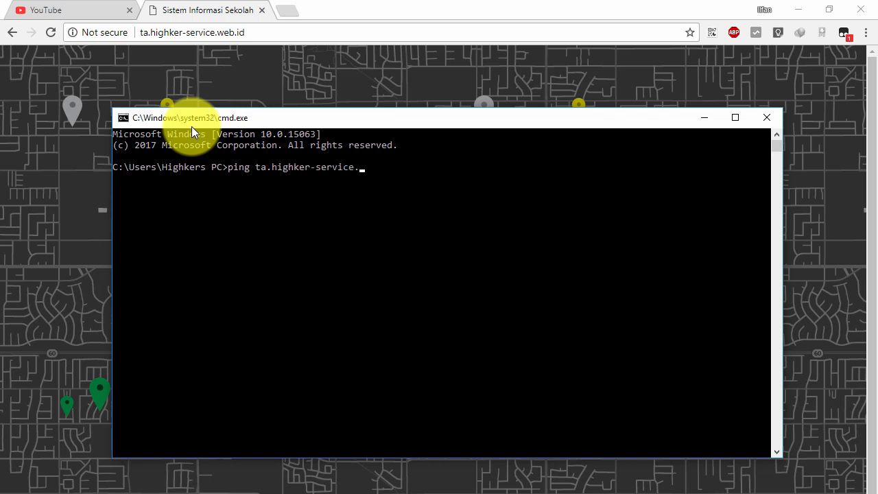
pyautogui.press('Return')
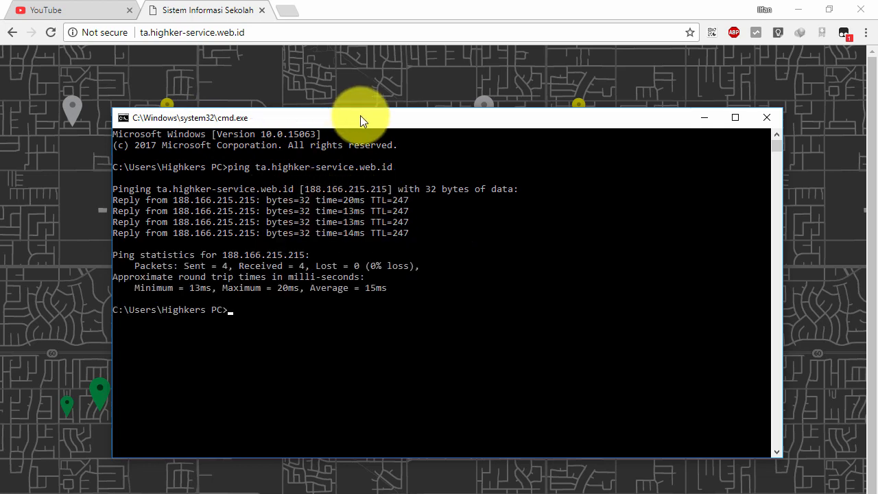
pyautogui.moveTo(360, 117); pyautogui.dragTo(259, 90)
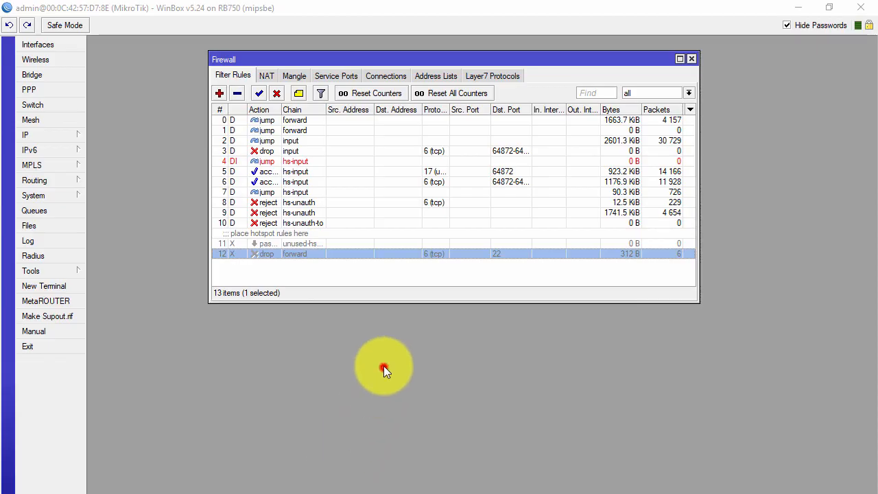
# Step: Start a new firewall filter rule in the forward chain with destination address 188.166.215.215, taken from the ping output
pyautogui.click(355, 278)
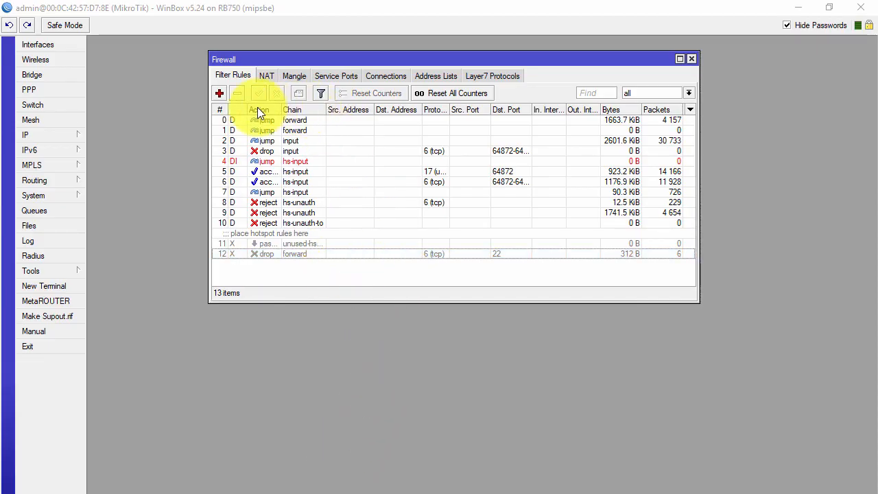
pyautogui.click(216, 95)
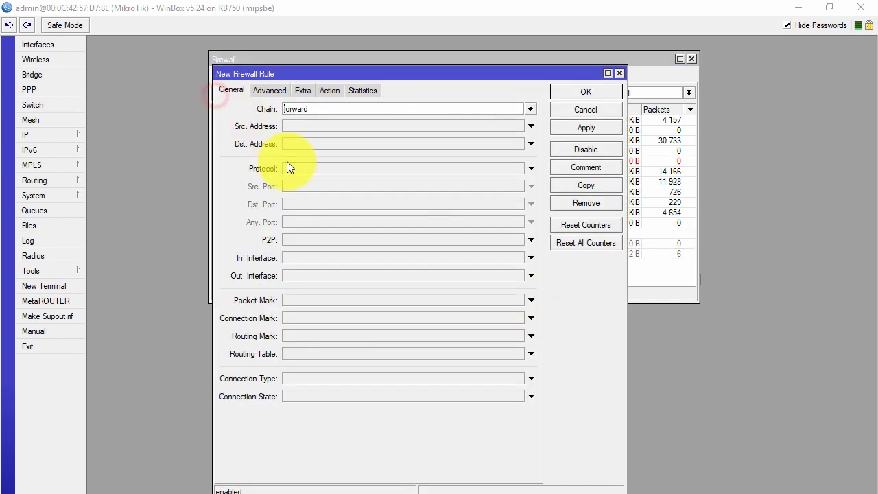
pyautogui.click(319, 110)
pyautogui.doubleClick(318, 110)
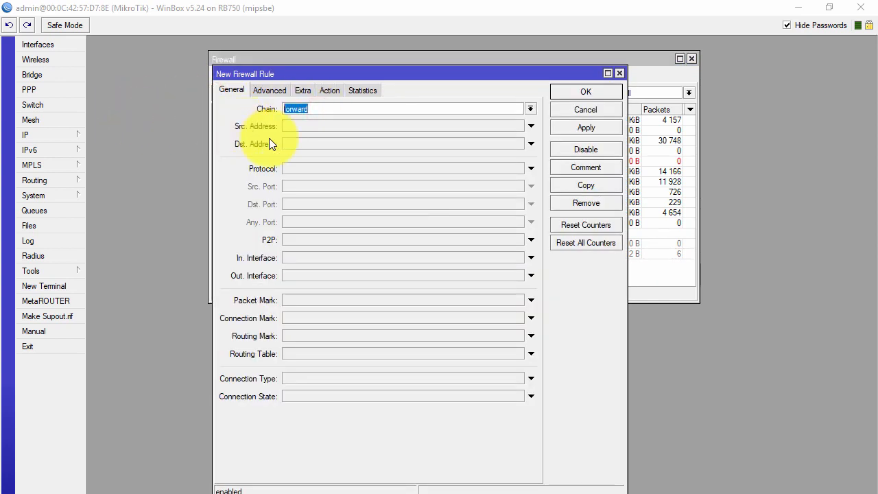
pyautogui.click(313, 145)
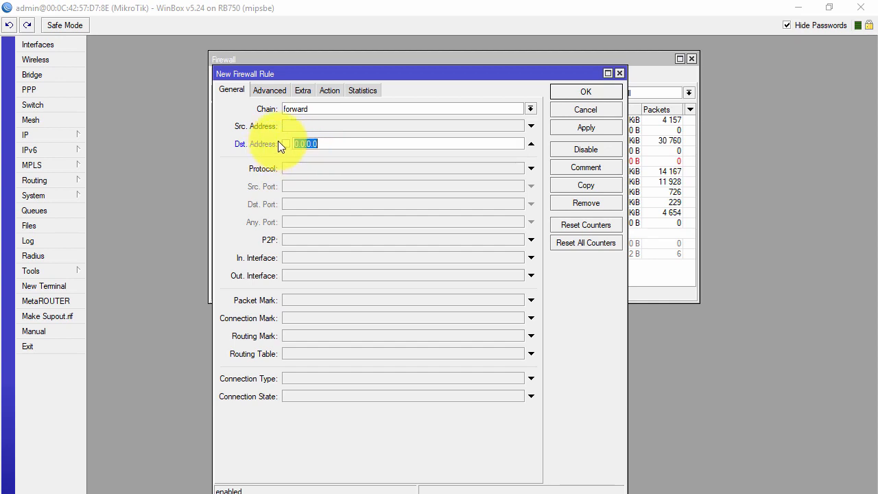
pyautogui.click(329, 140)
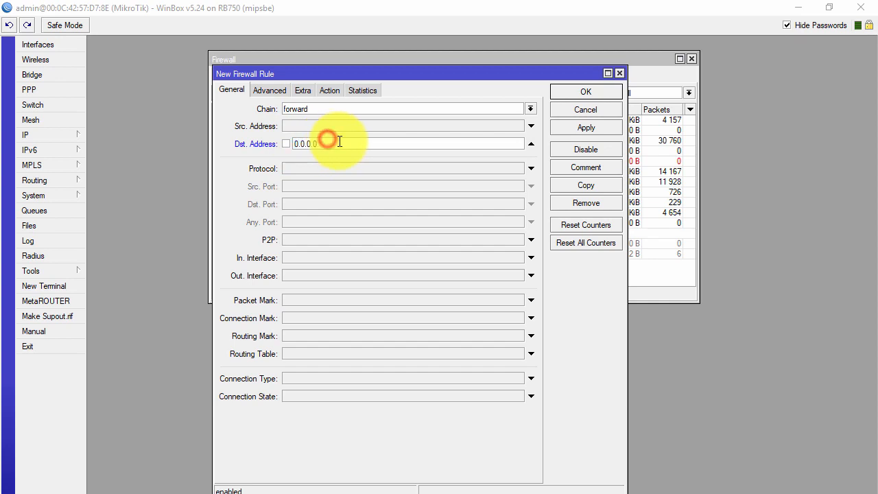
pyautogui.moveTo(339, 141); pyautogui.dragTo(200, 151)
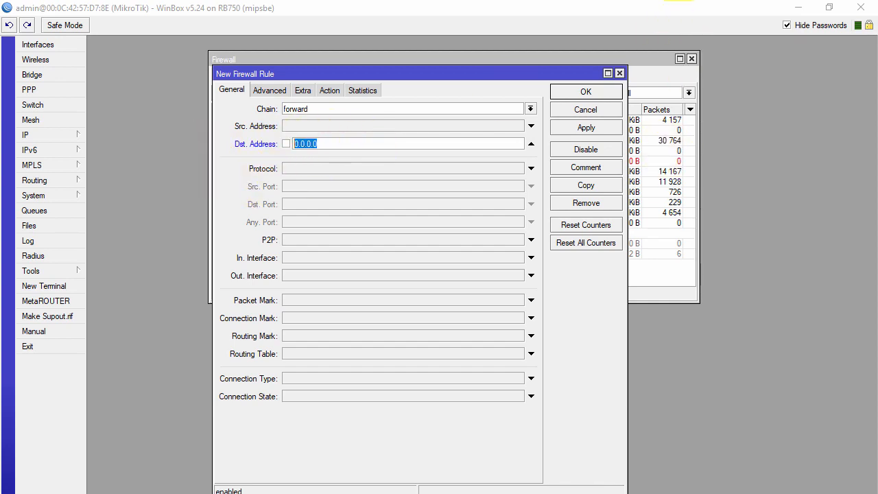
pyautogui.hotkey('alt', 'Tab')
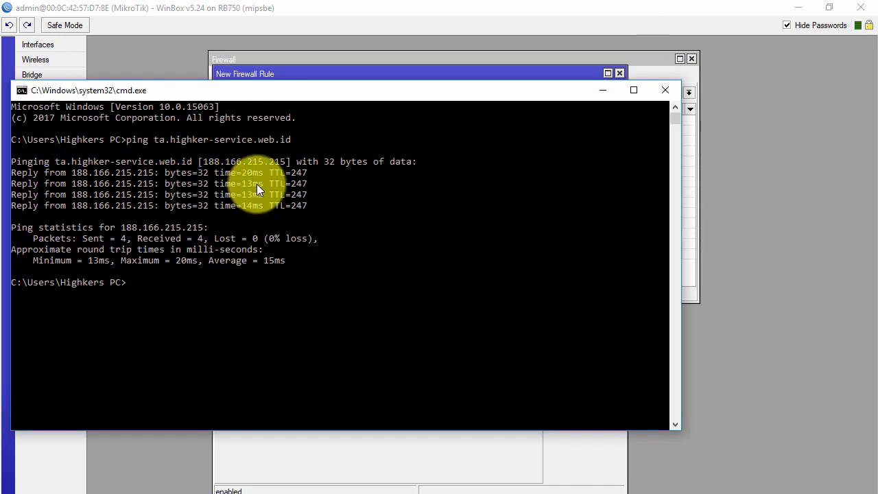
pyautogui.hotkey('alt', 'Tab')
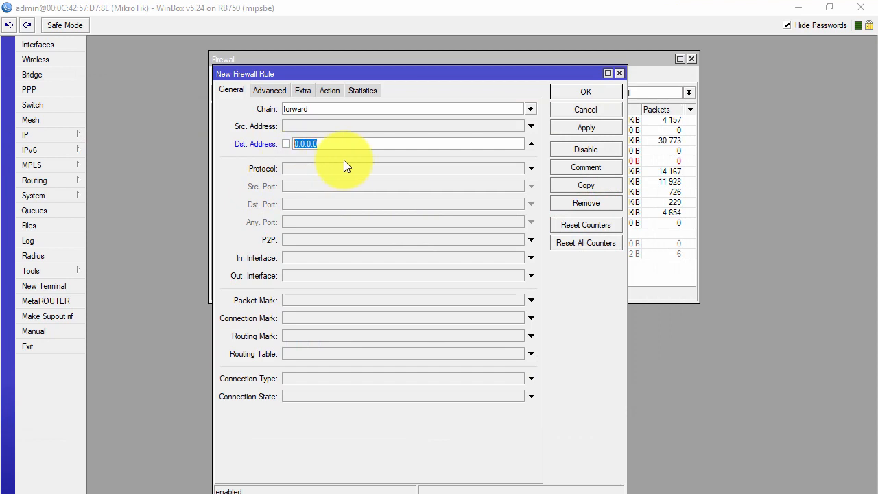
pyautogui.write('188.166.215.215')
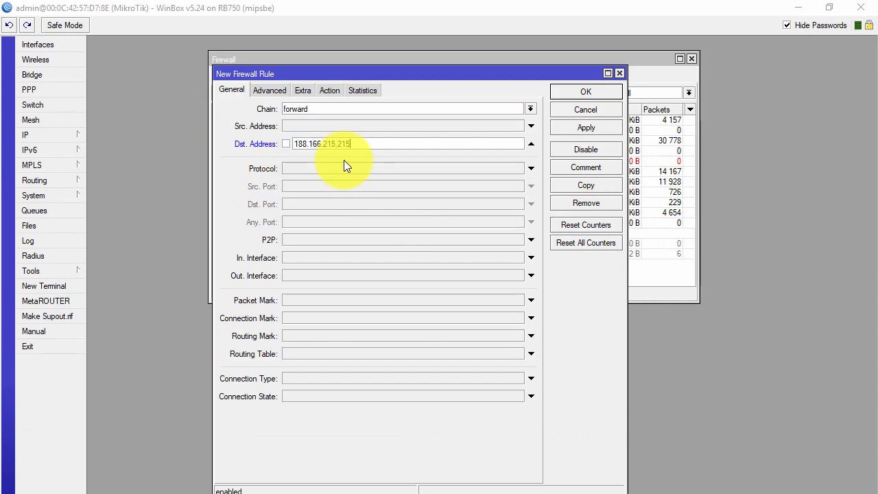
pyautogui.hotkey('alt', 'Tab')
pyautogui.hotkey('alt', 'Tab')
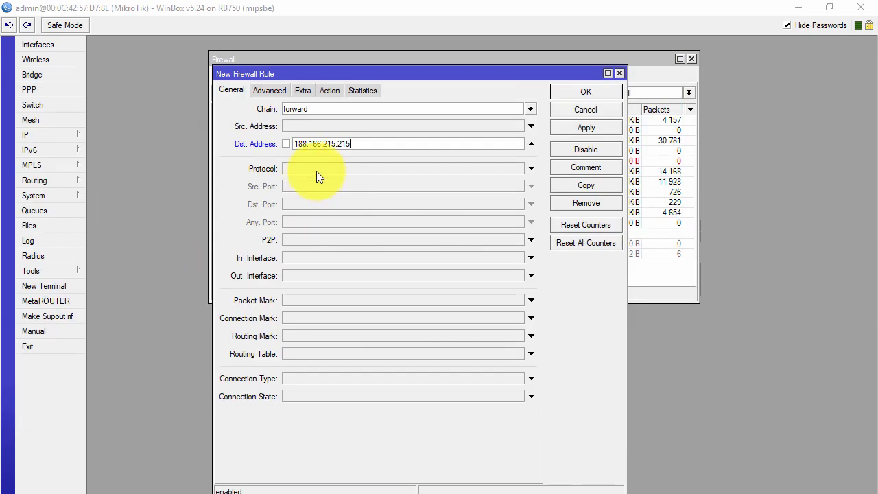
# Step: Set the new rule's action to drop and save it to the filter rules
pyautogui.click(328, 91)
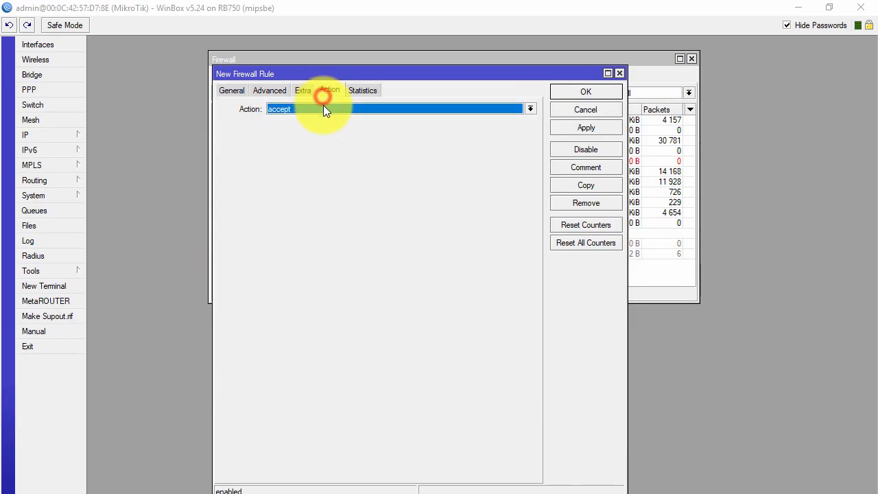
pyautogui.click(323, 108)
pyautogui.click(316, 147)
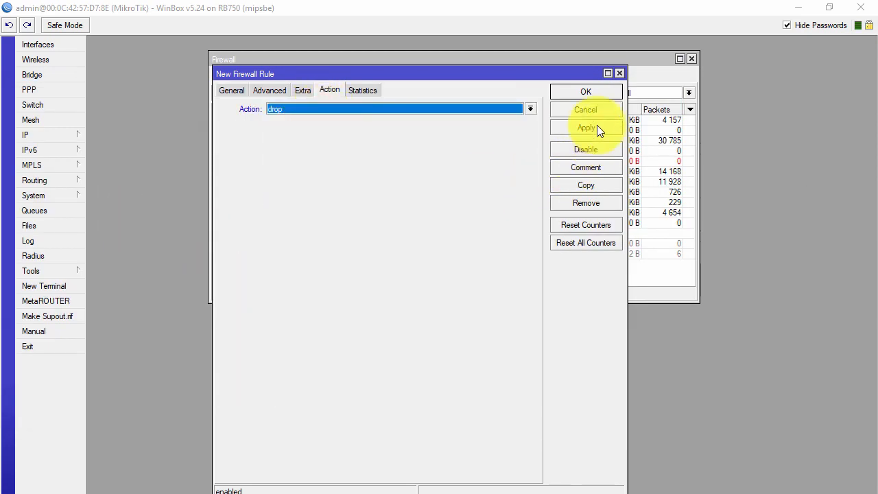
pyautogui.click(595, 90)
pyautogui.click(339, 285)
pyautogui.click(362, 263)
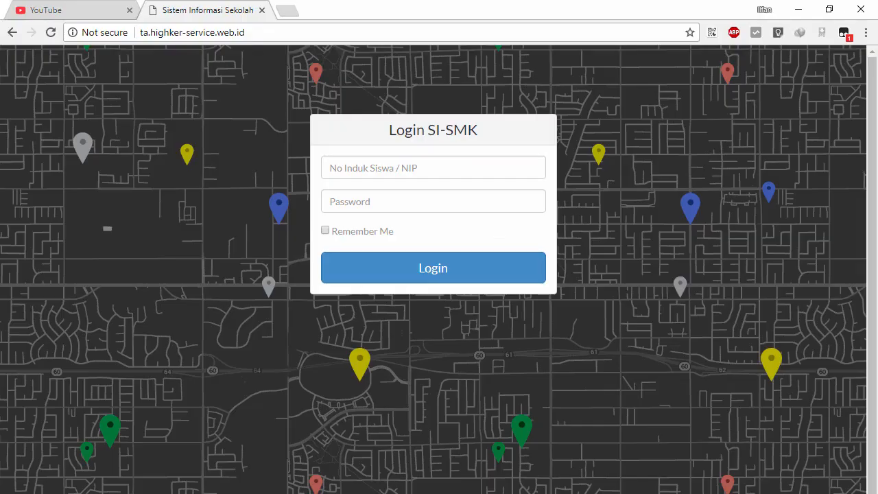
# Step: Switch to Chrome and reload the ta.highker-service.web.id page to test the block
pyautogui.click(176, 471)
pyautogui.rightClick(207, 141)
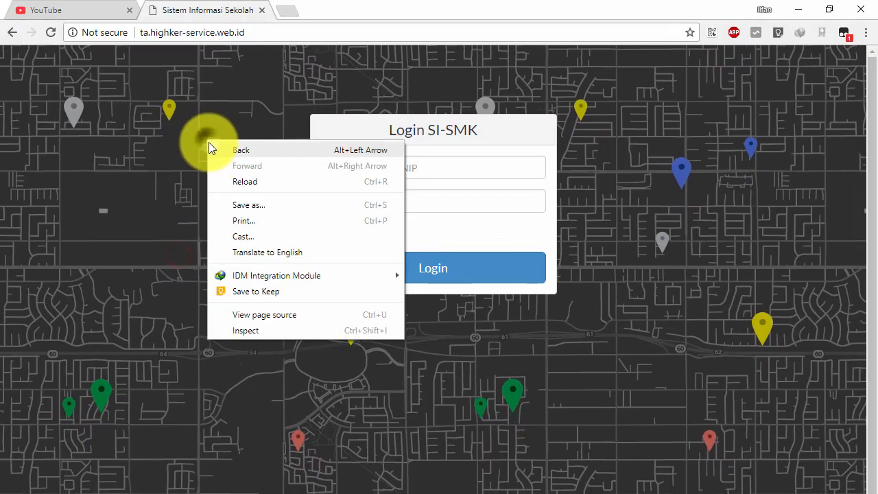
pyautogui.click(236, 181)
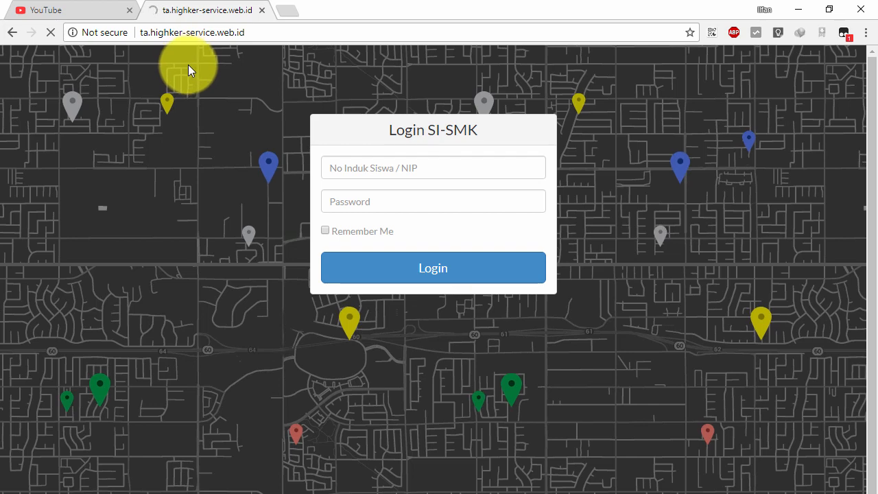
# Step: Switch to Command Prompt and repeat the ping to ta.highker-service.web.id
pyautogui.hotkey('alt', 'Tab')
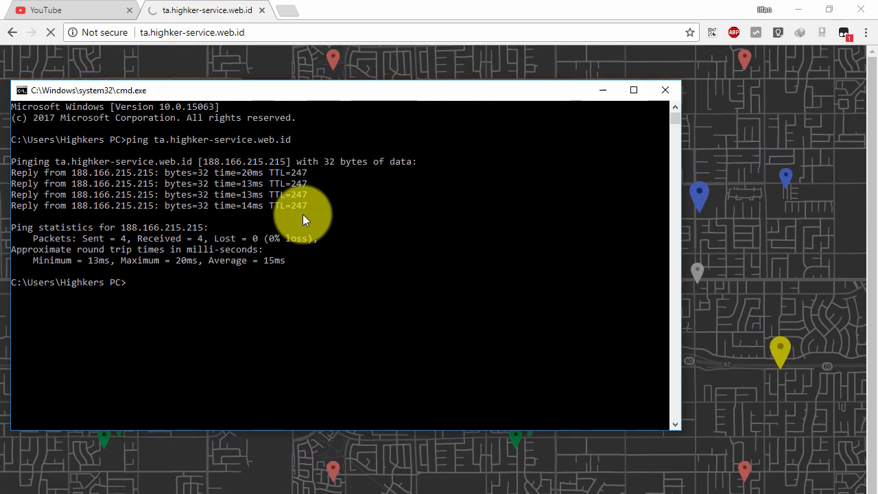
pyautogui.moveTo(307, 94); pyautogui.dragTo(343, 75)
pyautogui.press('Up')
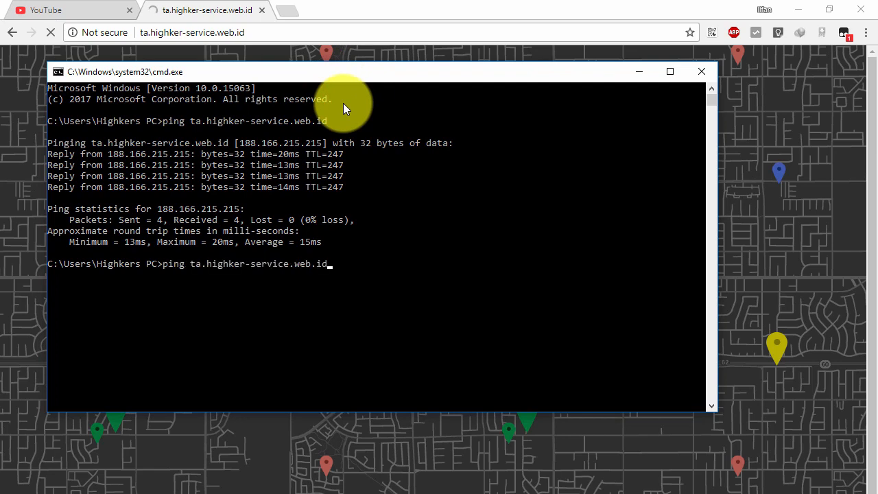
pyautogui.press('Return')
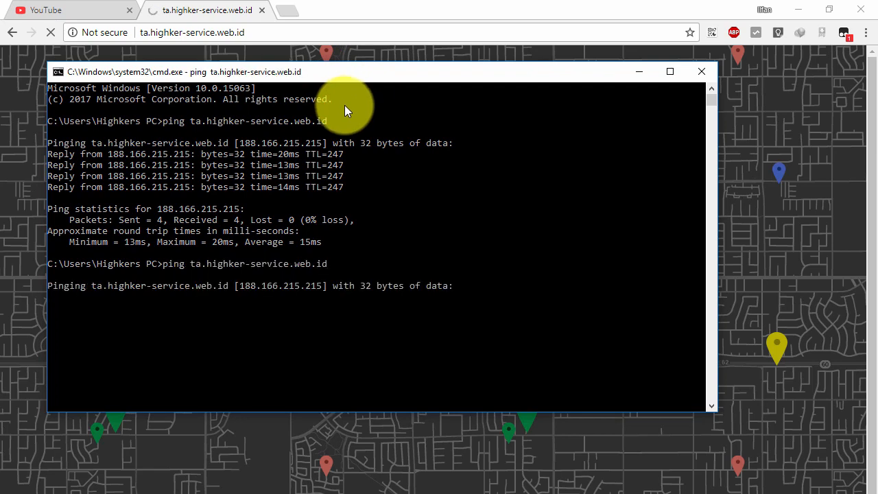
pyautogui.moveTo(340, 74); pyautogui.dragTo(345, 41)
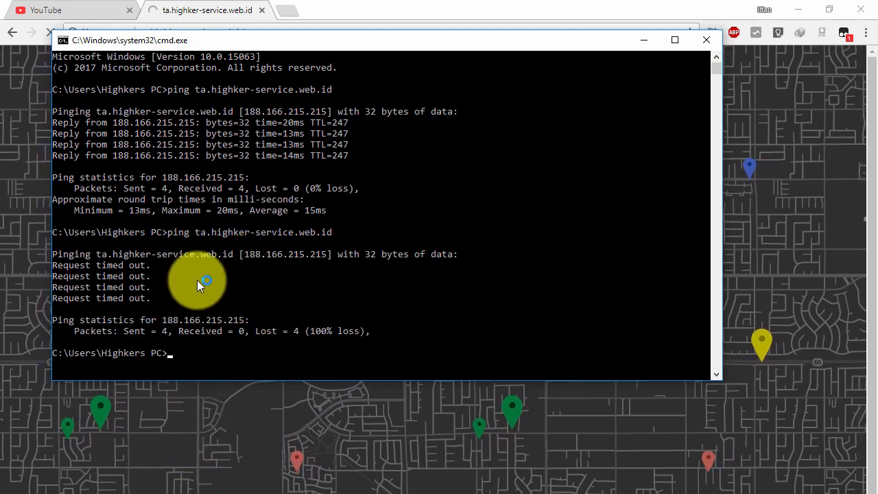
# Step: Ping google.co.id to compare connectivity to a destination that is not covered by the rule
pyautogui.write('ping ')
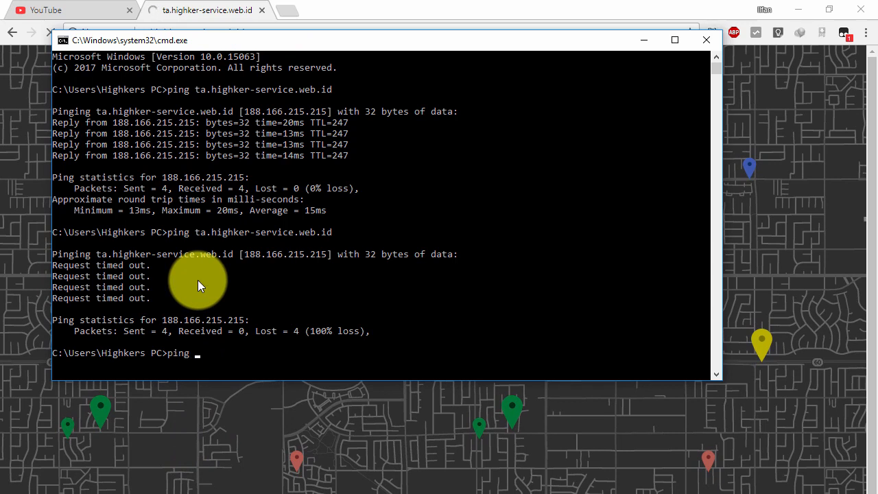
pyautogui.write('google.co.id')
pyautogui.press('Return')
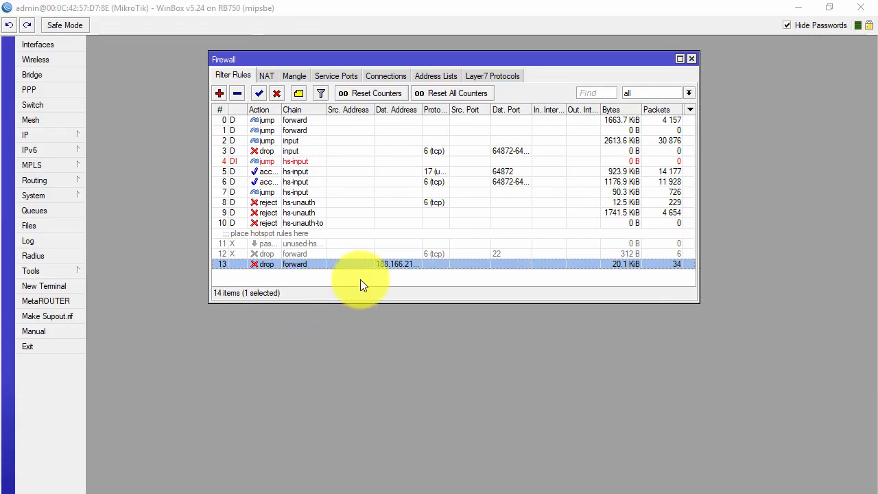
# Step: Return to WinBox and widen the Dst. Address column to show the new drop rule's full IP address
pyautogui.click(365, 297)
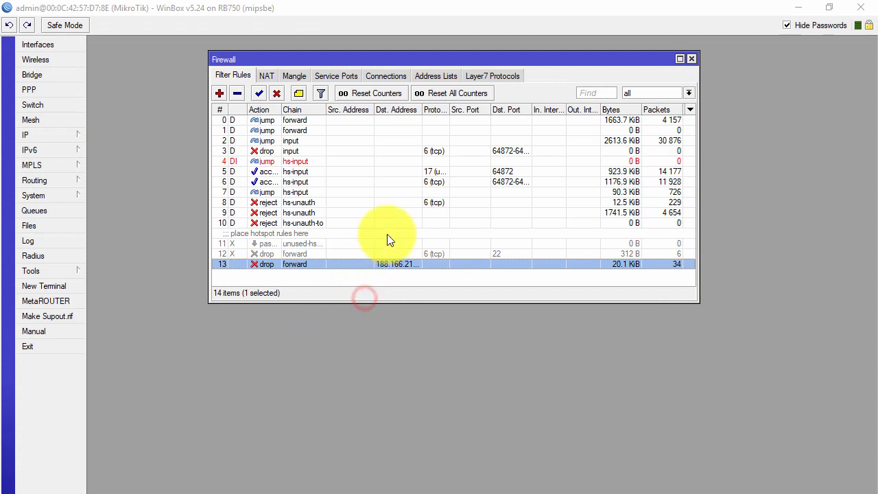
pyautogui.click(391, 251)
pyautogui.click(393, 265)
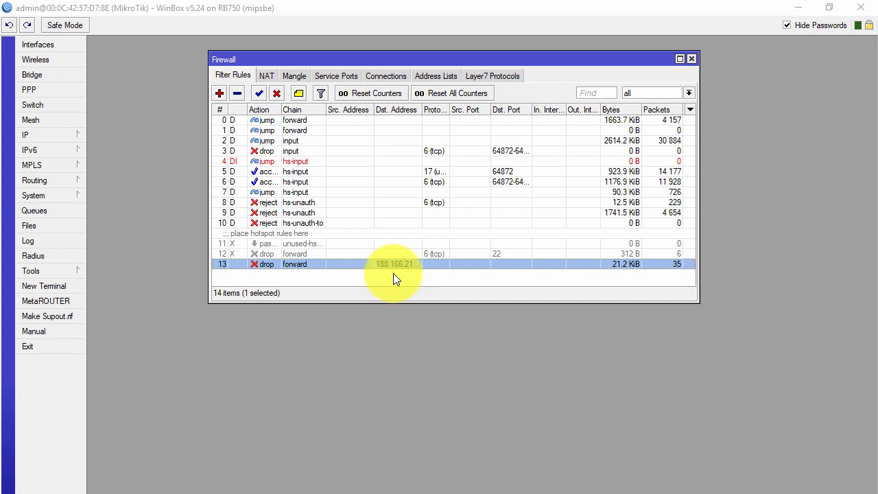
pyautogui.moveTo(421, 110); pyautogui.dragTo(443, 110)
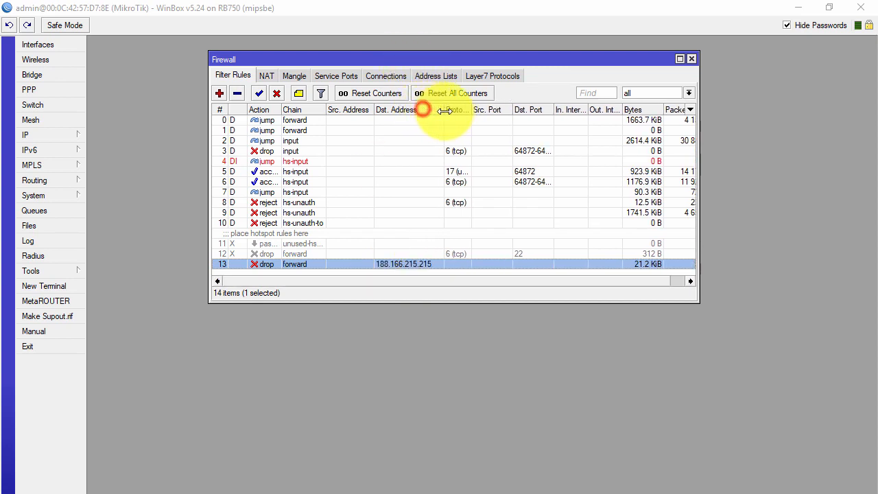
pyautogui.click(466, 280)
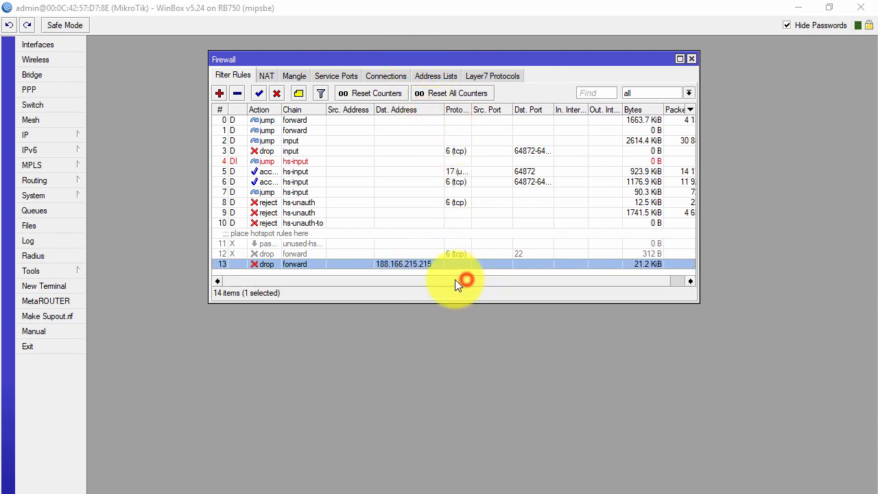
# Step: Disable the forward drop rule for destination address 188.166.215.215
pyautogui.click(392, 271)
pyautogui.click(376, 266)
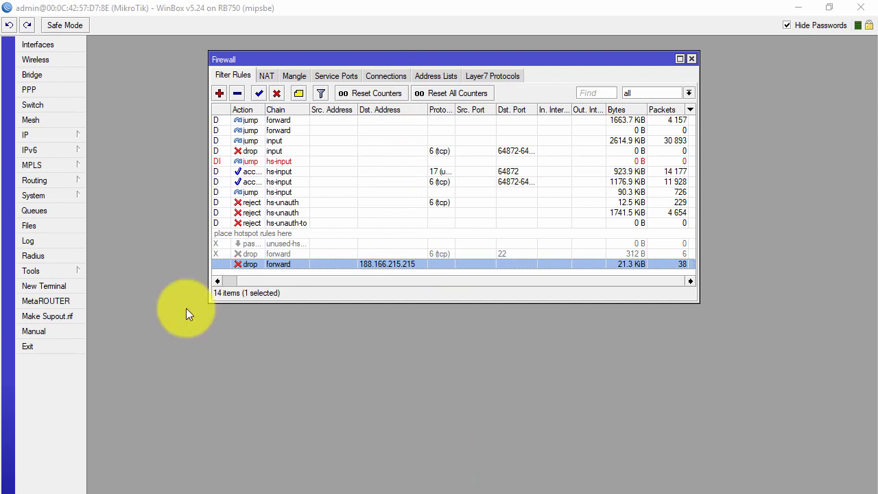
pyautogui.click(276, 93)
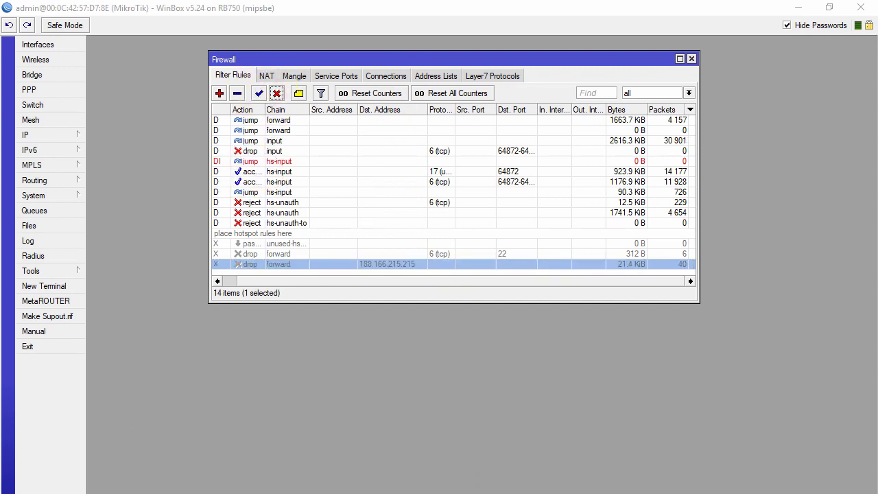
# Step: Switch to Command Prompt and ping ta.highker-service.web.id with the drop rule disabled
pyautogui.click(444, 493)
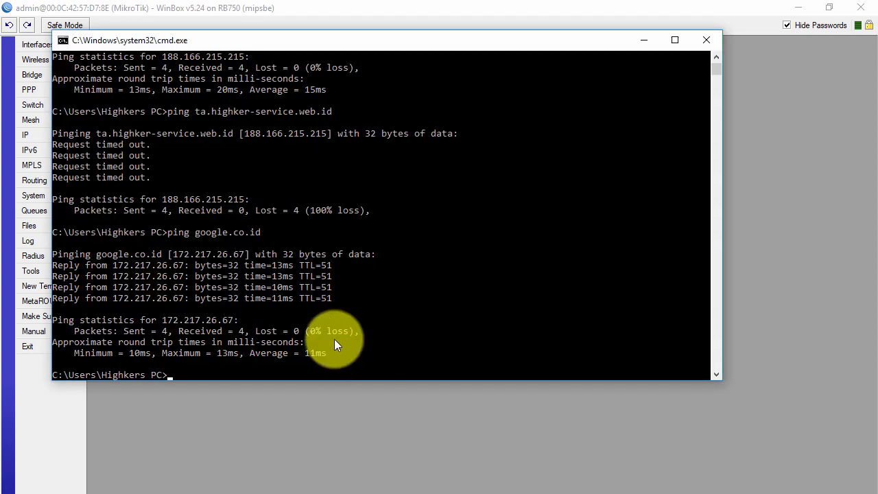
pyautogui.press('Up')
pyautogui.press('Up')
pyautogui.press('Return')
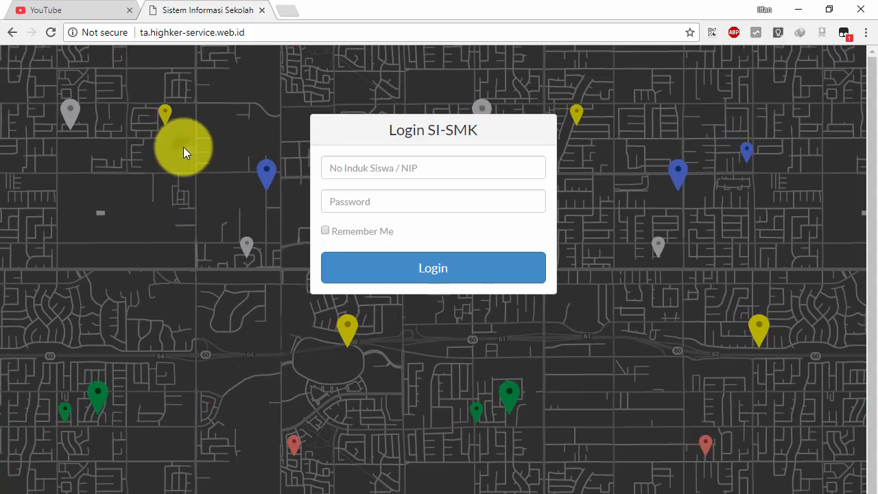
# Step: Reload the ta.highker-service.web.id login page in Chrome to check access without the block
pyautogui.rightClick(183, 147)
pyautogui.click(211, 193)
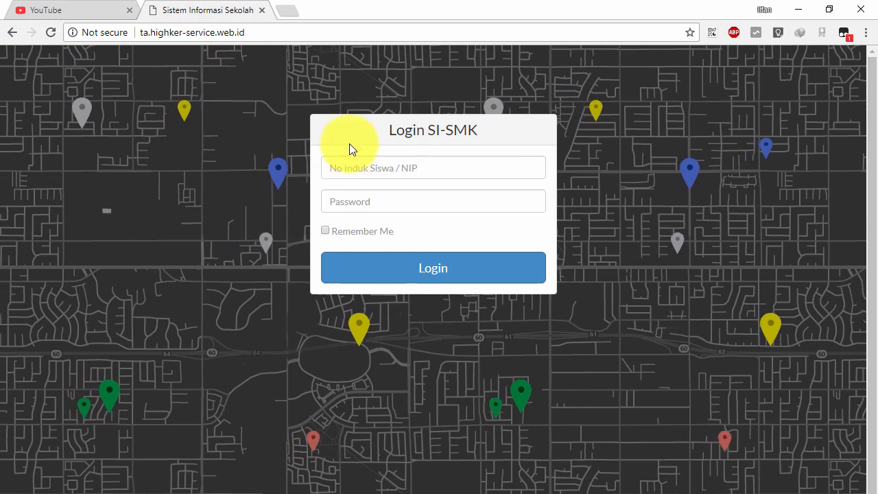
pyautogui.click(344, 165)
pyautogui.click(209, 232)
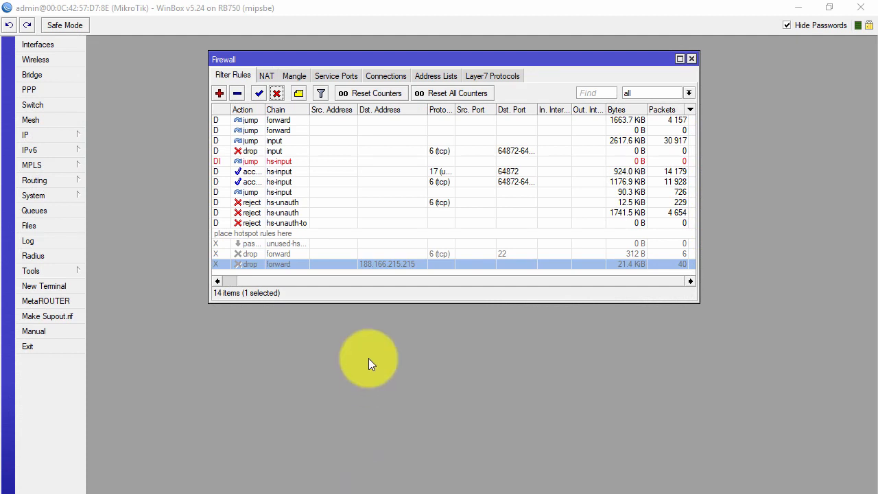
# Step: Return to Command Prompt from WinBox and run the ta.highker-service.web.id ping once more
pyautogui.click(357, 284)
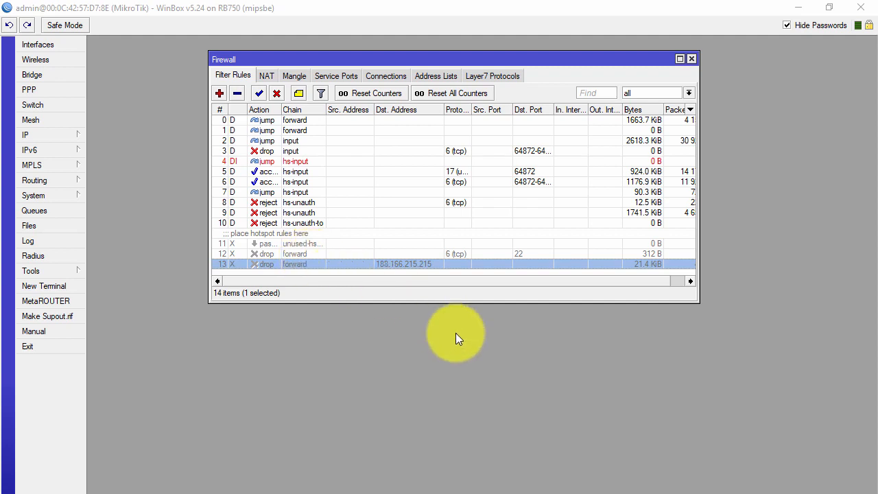
pyautogui.click(528, 493)
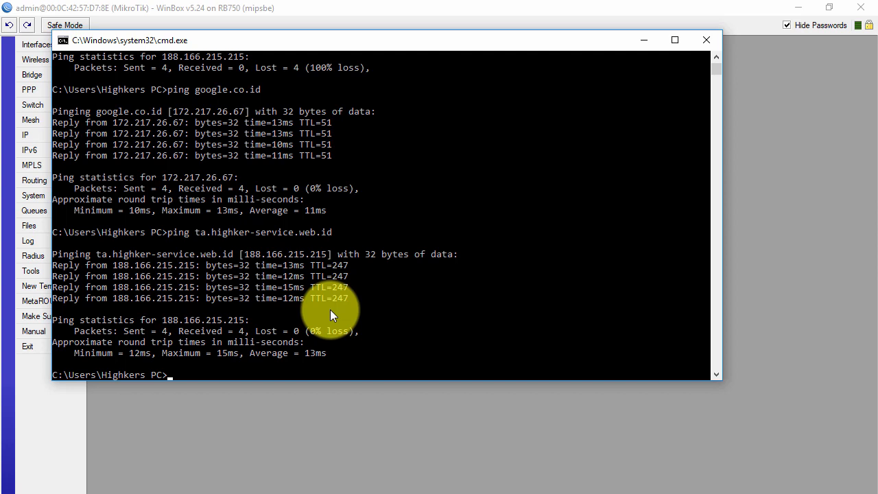
pyautogui.doubleClick(170, 234)
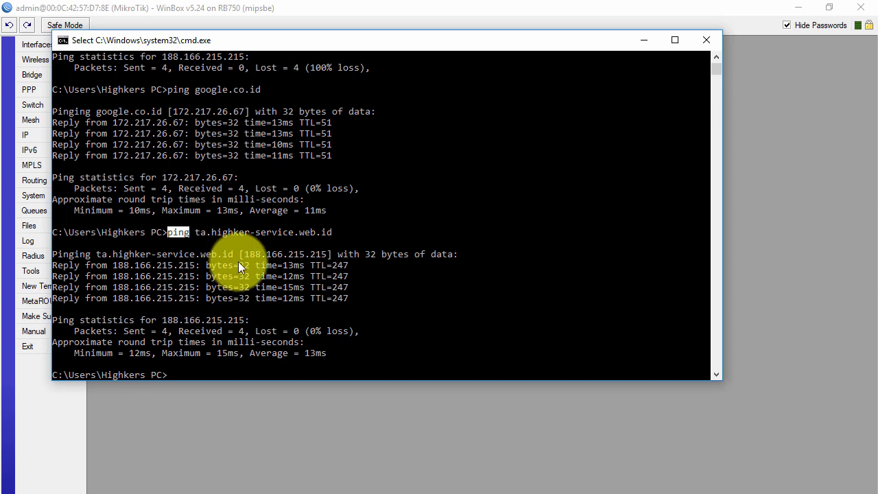
pyautogui.press('Up')
pyautogui.press('Return')
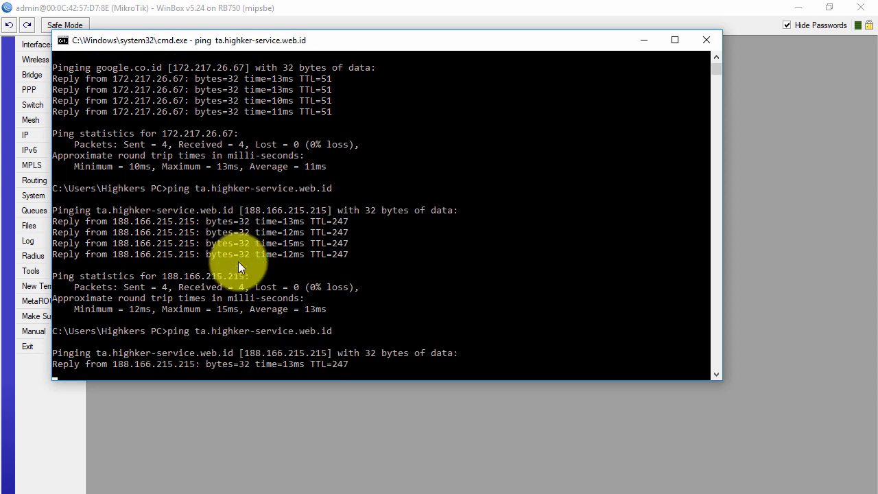
# Step: Examine the latest ping command and its replies for ta.highker-service.web.id in the Command Prompt output
pyautogui.moveTo(269, 48); pyautogui.dragTo(261, 24)
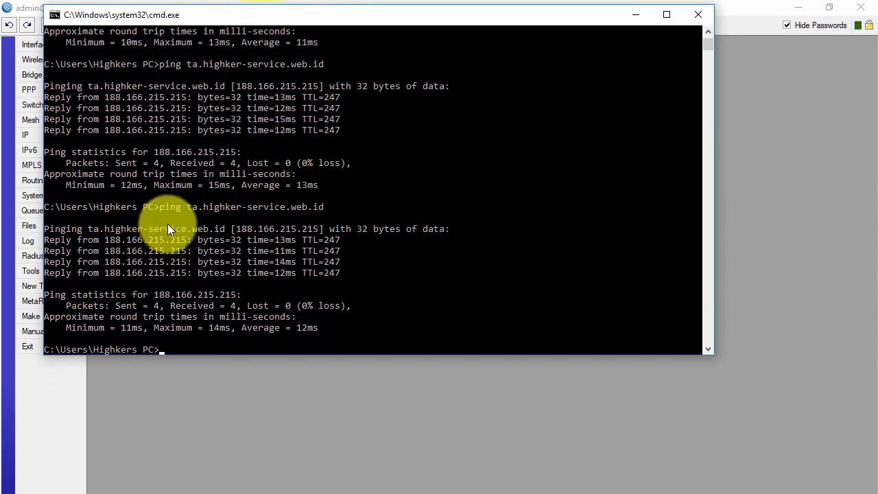
pyautogui.moveTo(158, 206); pyautogui.dragTo(189, 211)
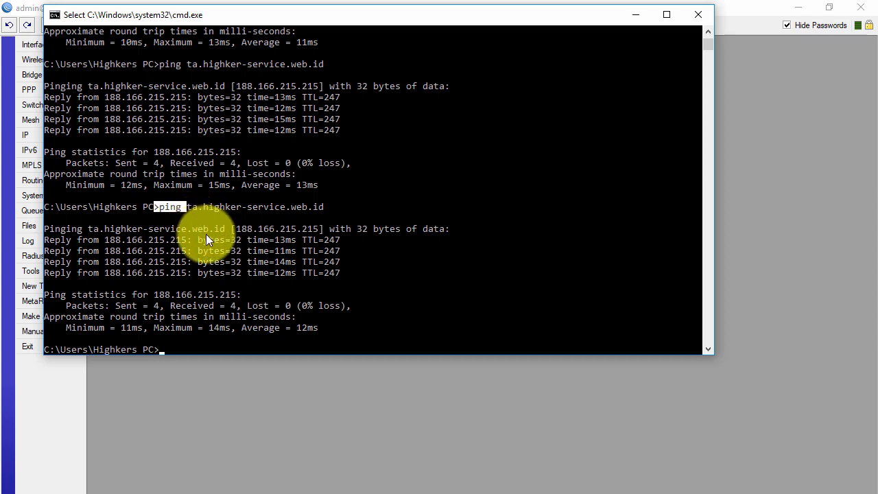
pyautogui.click(206, 234)
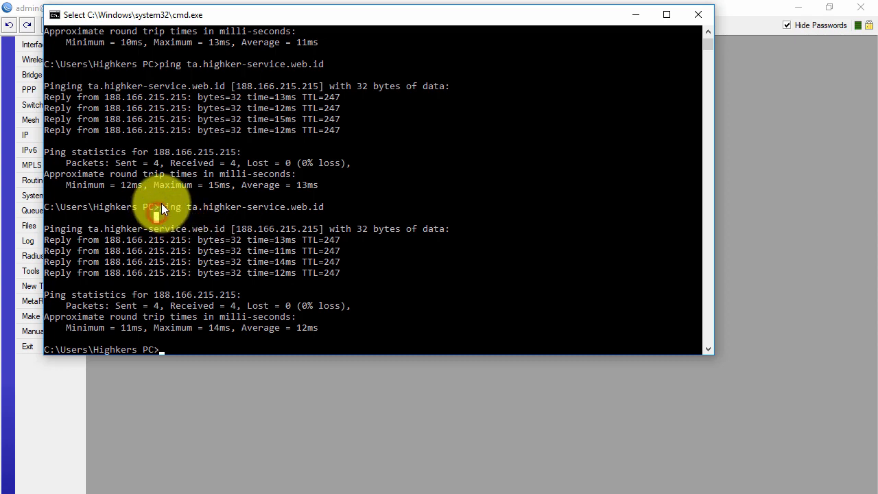
pyautogui.moveTo(157, 206); pyautogui.dragTo(185, 208)
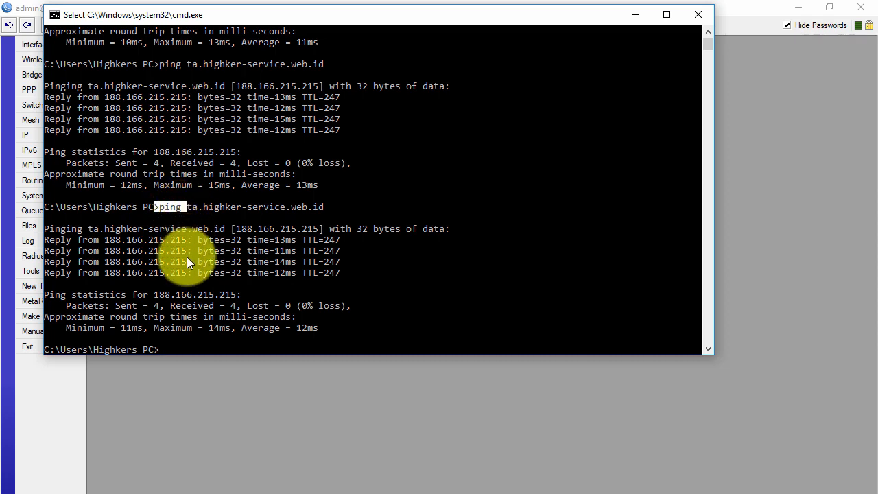
pyautogui.click(187, 261)
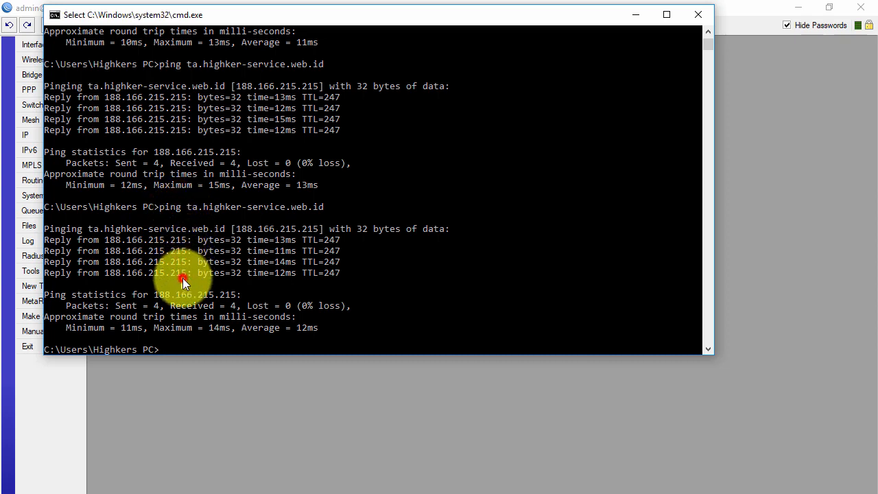
pyautogui.click(185, 273)
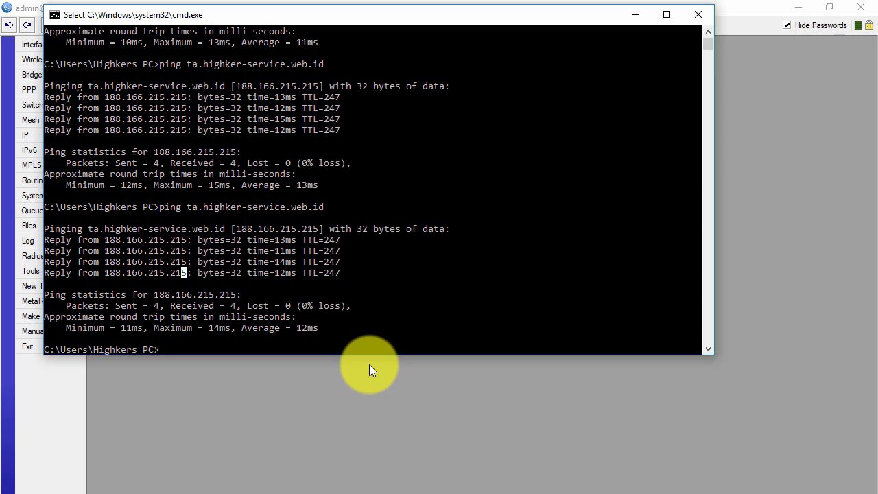
# Step: Check the firewall rules in WinBox, then return to Command Prompt and rerun the ping to ta.highker-service.web.id
pyautogui.click(333, 405)
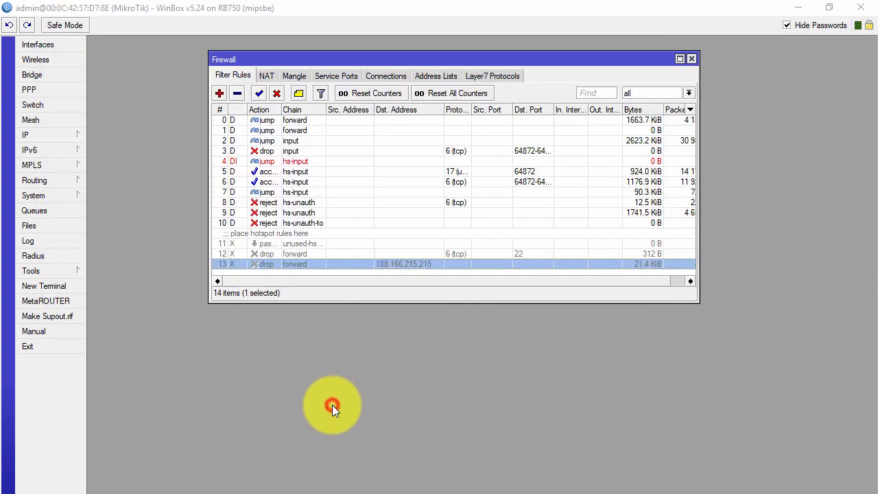
pyautogui.moveTo(363, 282); pyautogui.dragTo(343, 281)
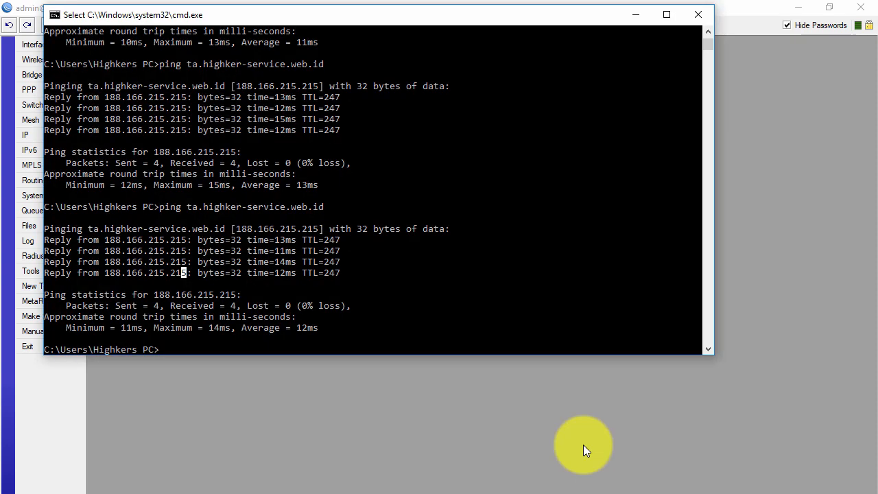
pyautogui.press('Escape')
pyautogui.press('Up')
pyautogui.press('Return')
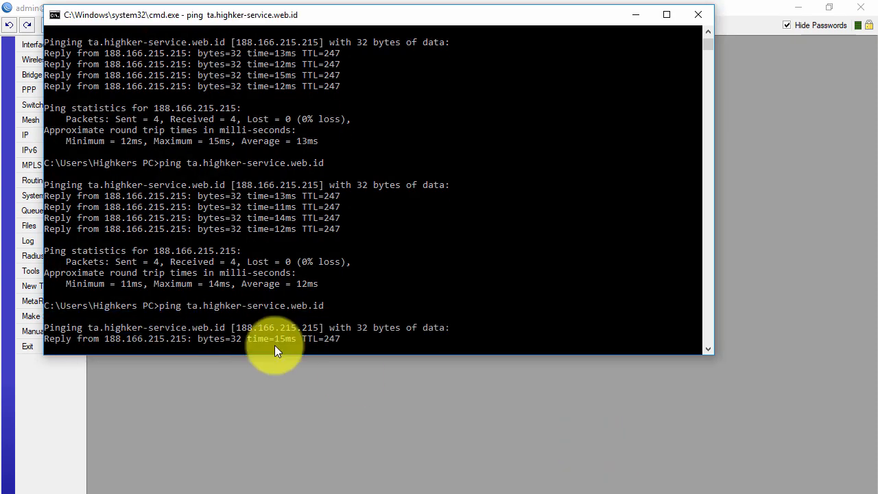
# Step: Switch to WinBox and start a new forward-chain firewall filter rule with the protocol set to icmp
pyautogui.click(340, 421)
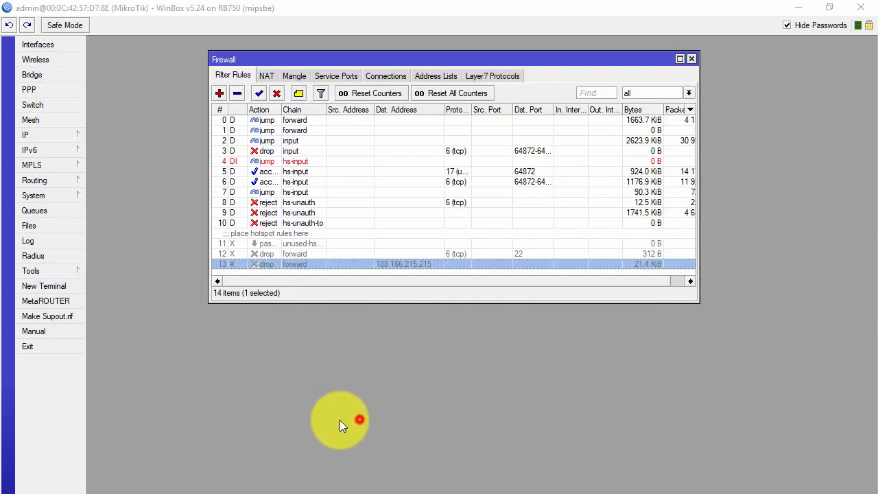
pyautogui.click(219, 92)
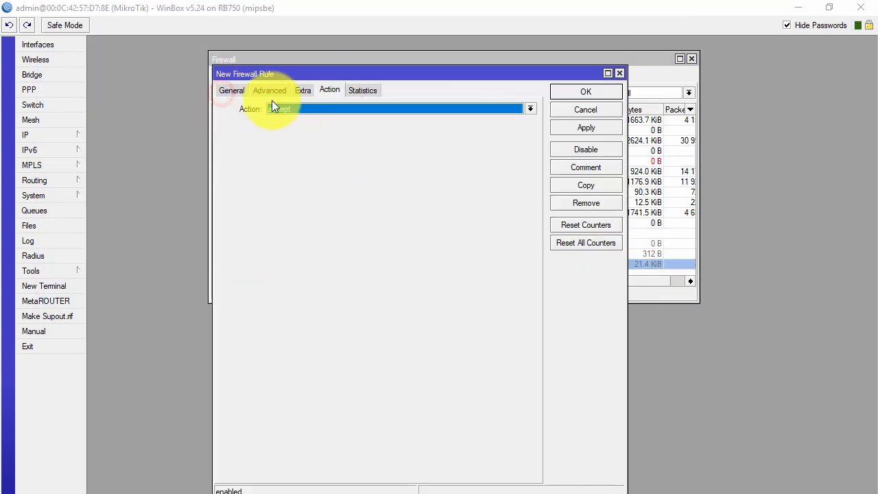
pyautogui.click(232, 91)
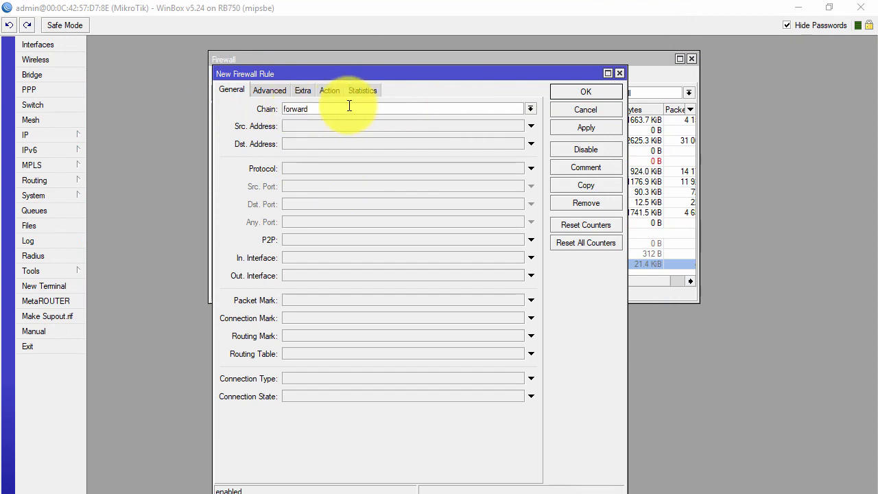
pyautogui.click(314, 172)
pyautogui.click(518, 169)
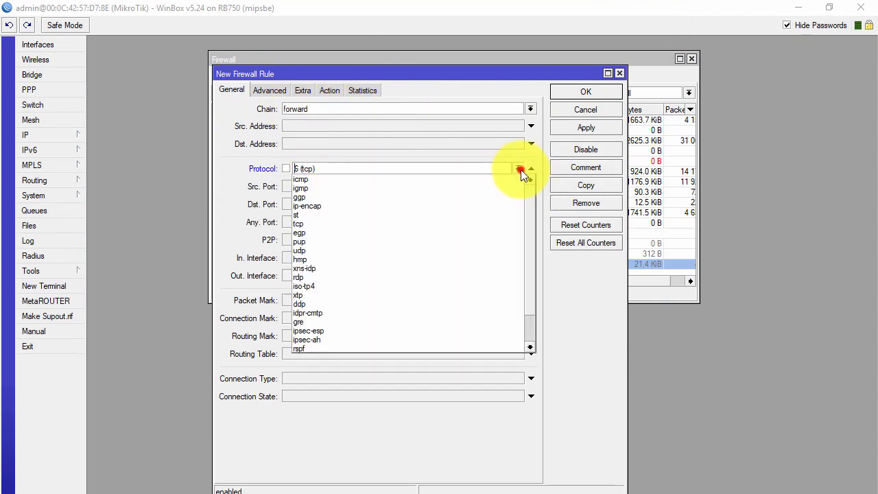
pyautogui.click(301, 178)
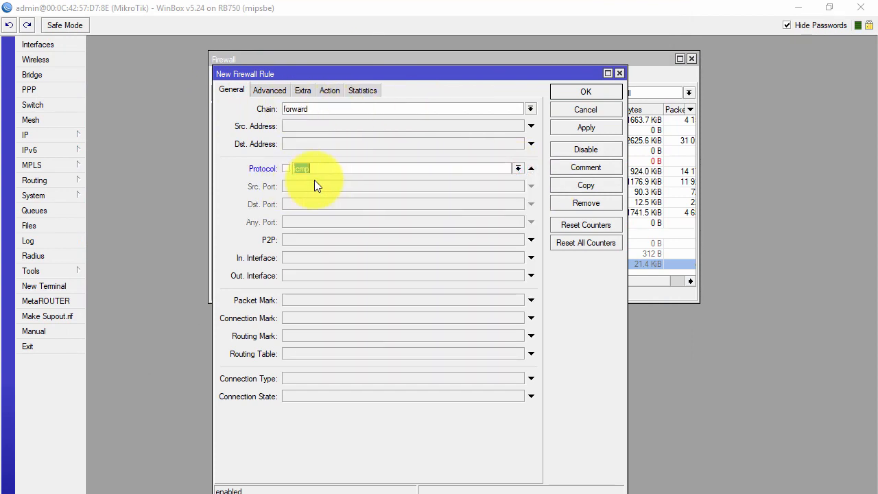
# Step: Set the new ICMP rule's action to drop and save the rule
pyautogui.click(329, 90)
pyautogui.click(289, 108)
pyautogui.click(301, 145)
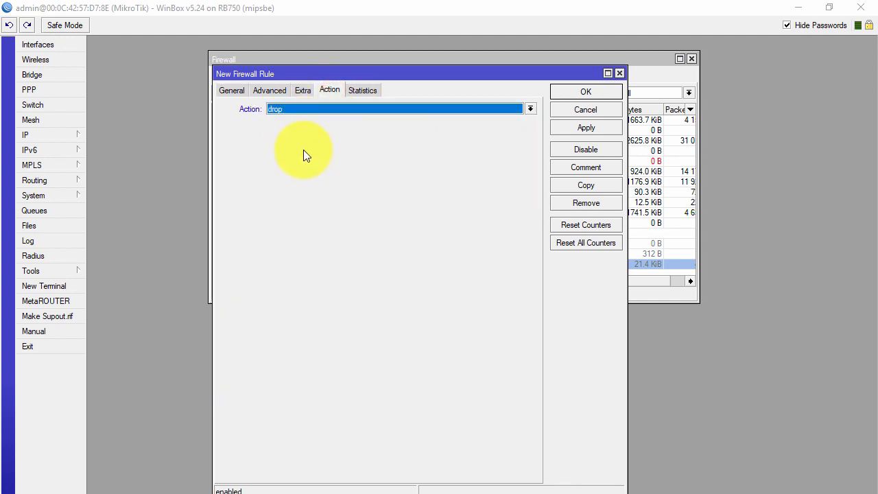
pyautogui.click(583, 91)
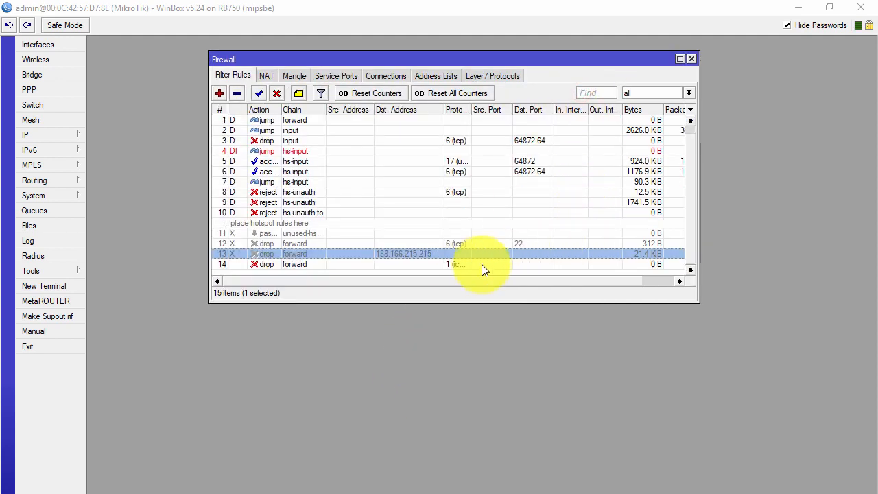
# Step: Open the new ICMP forward drop rule and show its general settings
pyautogui.click(466, 264)
pyautogui.doubleClick(348, 266)
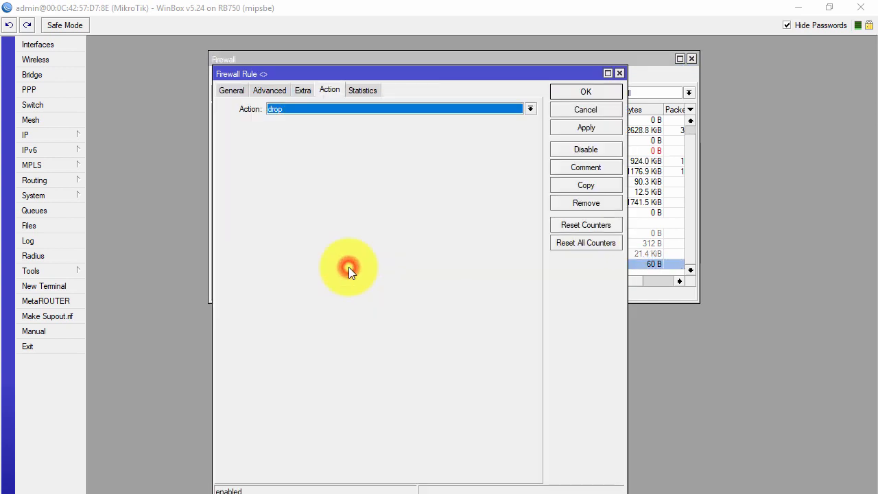
pyautogui.click(229, 90)
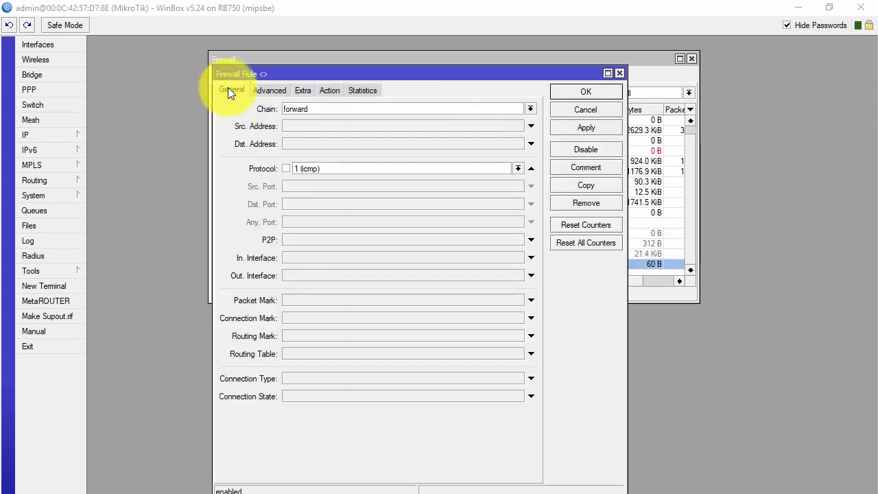
pyautogui.click(323, 263)
pyautogui.click(329, 258)
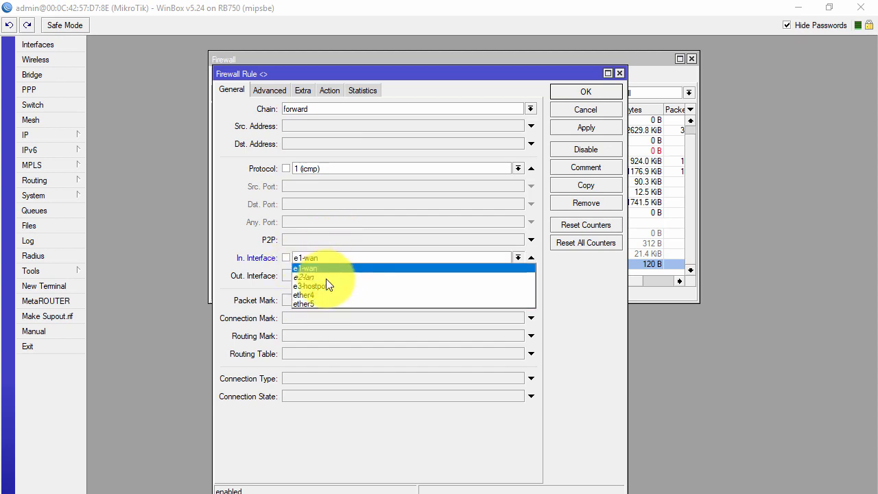
pyautogui.click(533, 256)
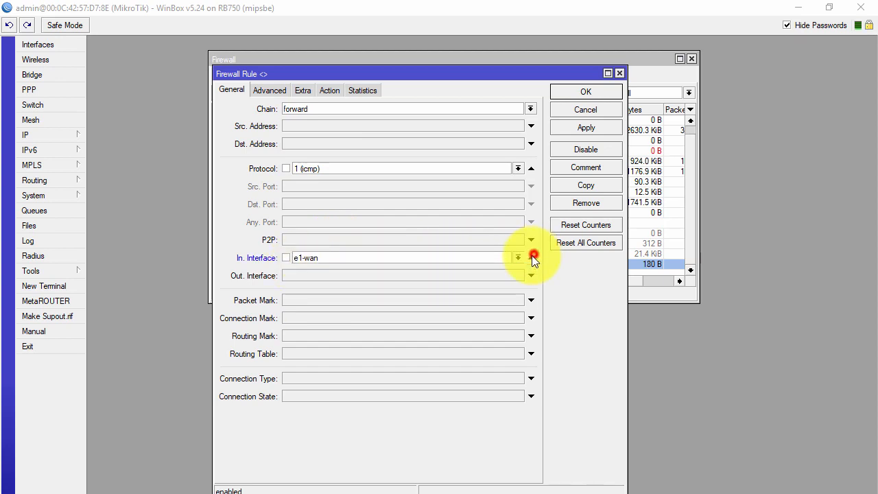
pyautogui.click(532, 256)
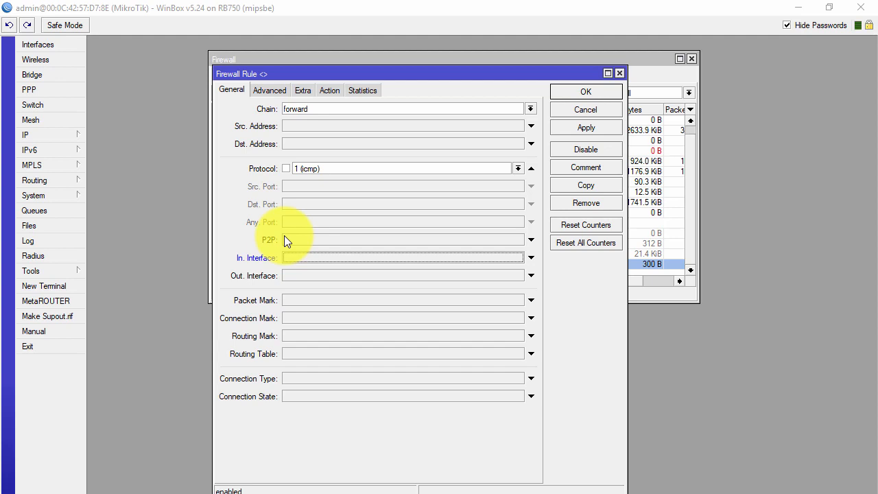
# Step: Set the ICMP drop rule's In. Interface to e2-lan, apply the change and close the rule
pyautogui.click(319, 254)
pyautogui.click(346, 254)
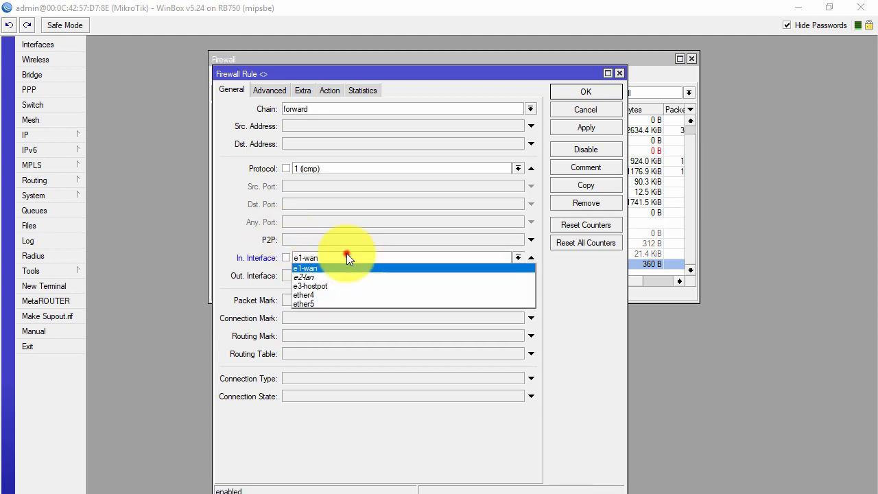
pyautogui.click(316, 275)
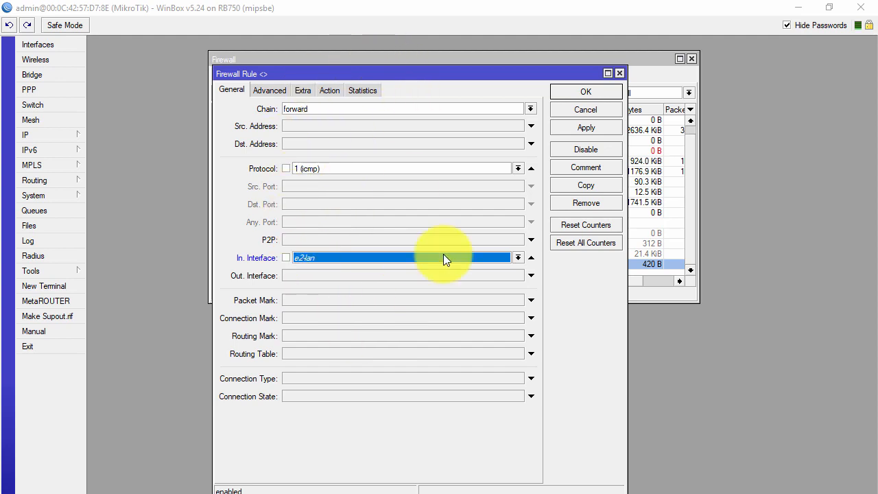
pyautogui.doubleClick(331, 168)
pyautogui.moveTo(222, 165); pyautogui.dragTo(208, 169)
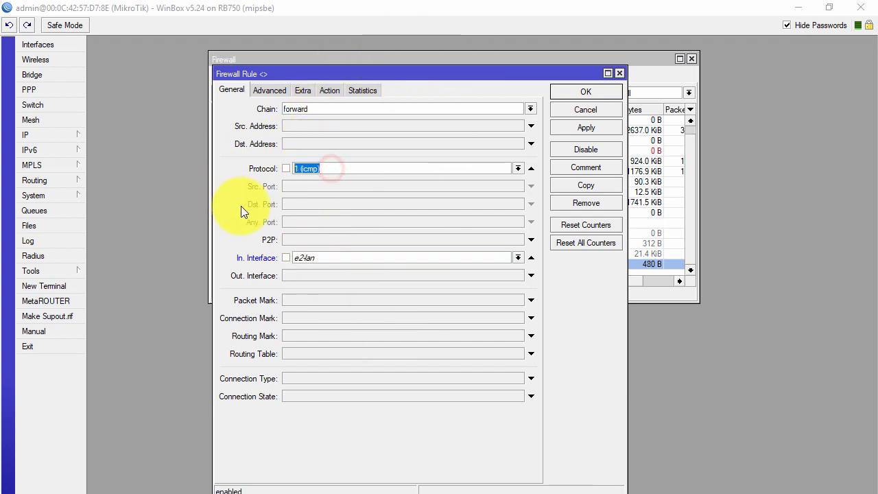
pyautogui.click(326, 258)
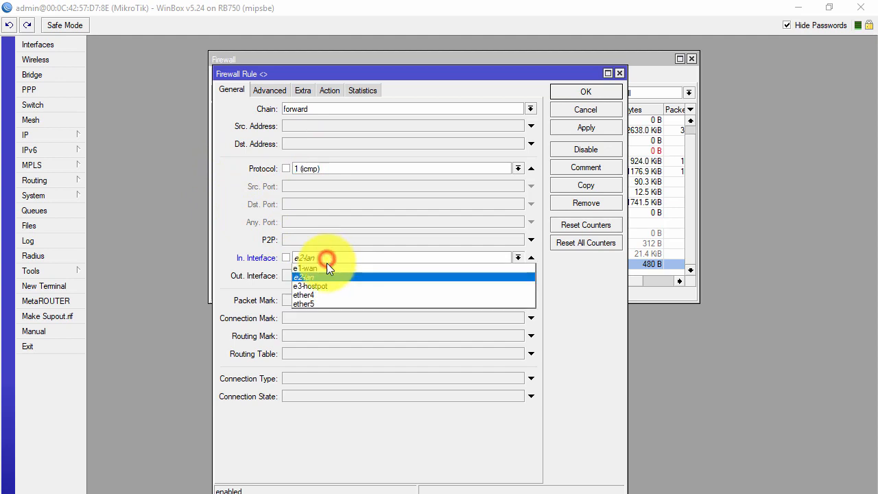
pyautogui.click(328, 274)
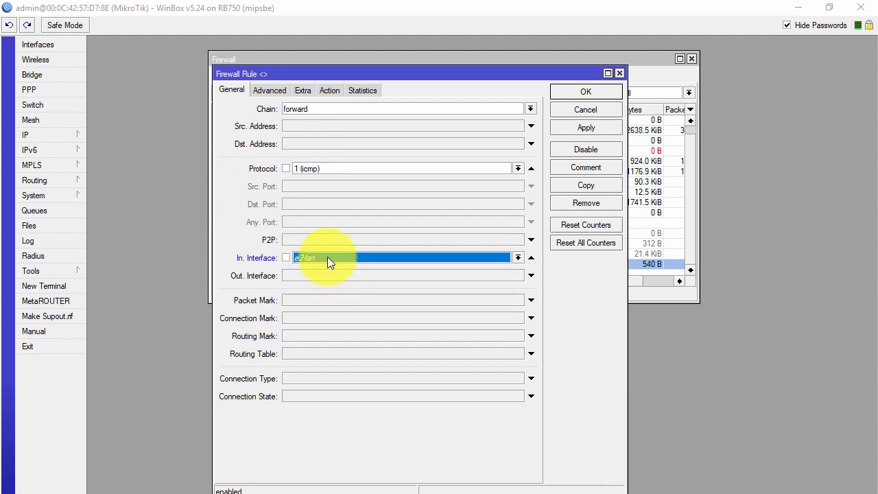
pyautogui.click(327, 257)
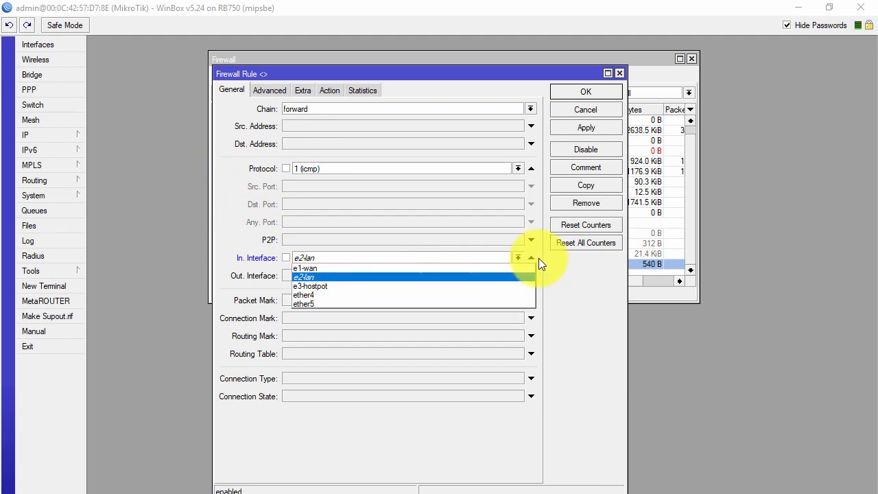
pyautogui.click(323, 276)
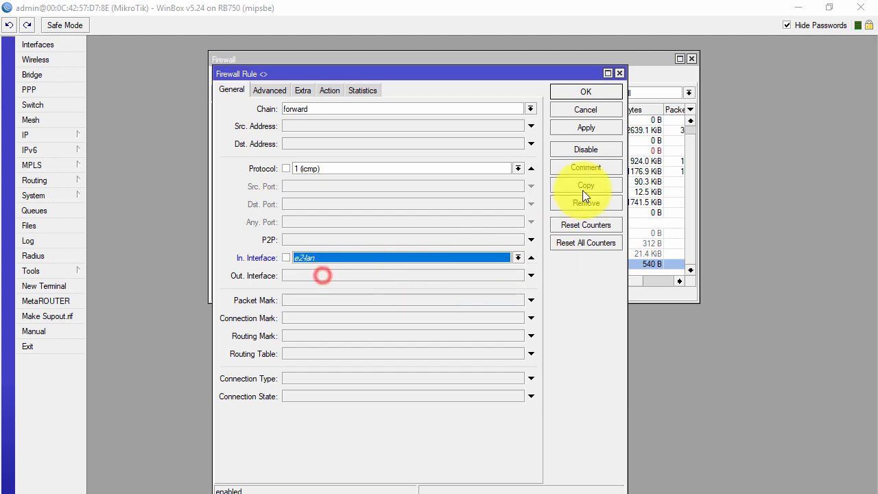
pyautogui.click(594, 128)
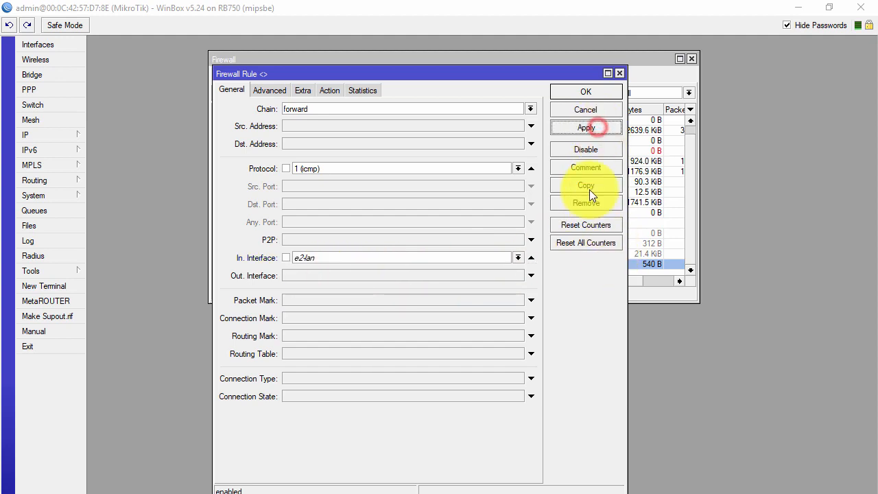
pyautogui.click(586, 90)
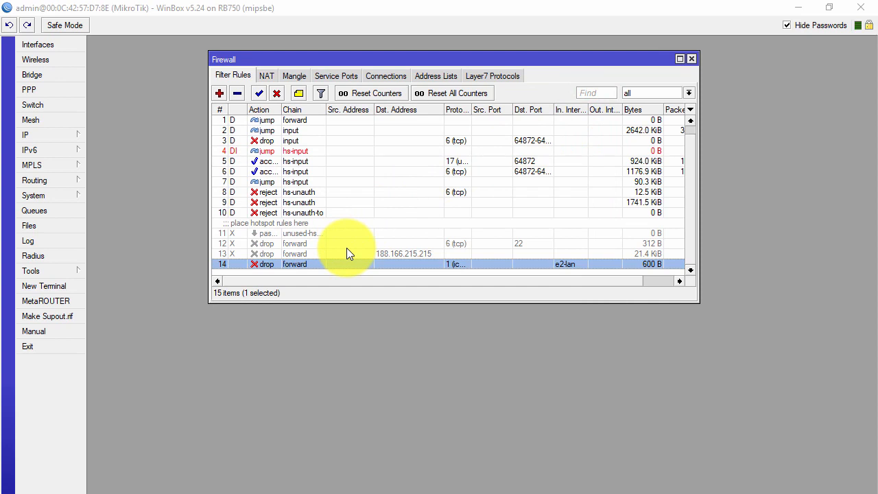
# Step: Switch to Command Prompt and ping ta.highker-service.web.id to test the ICMP drop rule limited to e2-lan
pyautogui.hotkey('alt', 'Tab')
pyautogui.press('Up')
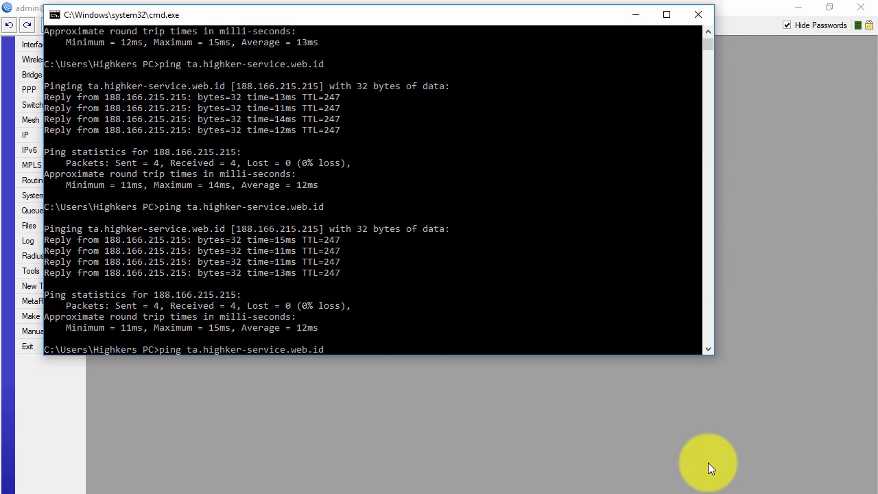
pyautogui.press('Return')
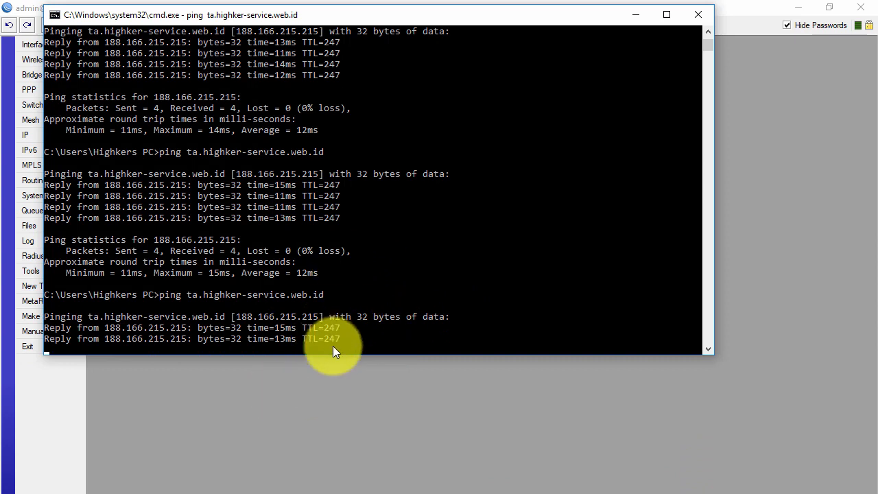
# Step: Switch to WinBox, reopen the ICMP forward drop rule, remove its In. Interface condition and save the rule
pyautogui.click(342, 401)
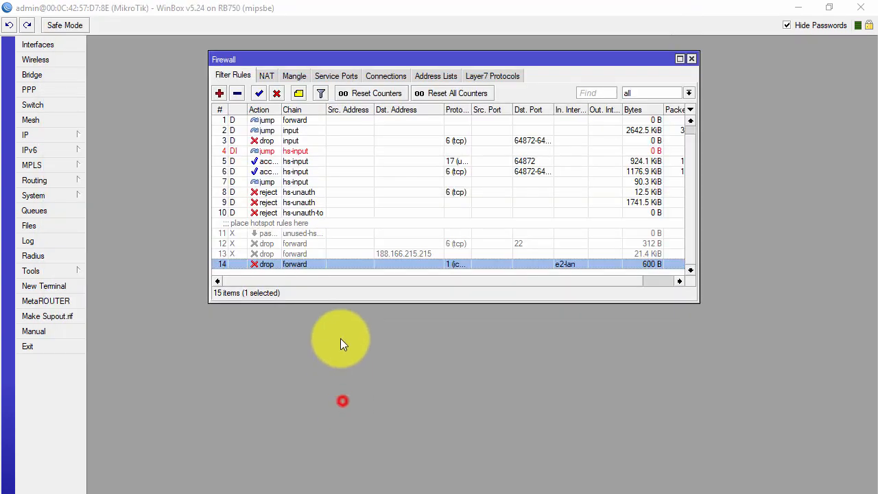
pyautogui.click(345, 264)
pyautogui.doubleClick(345, 264)
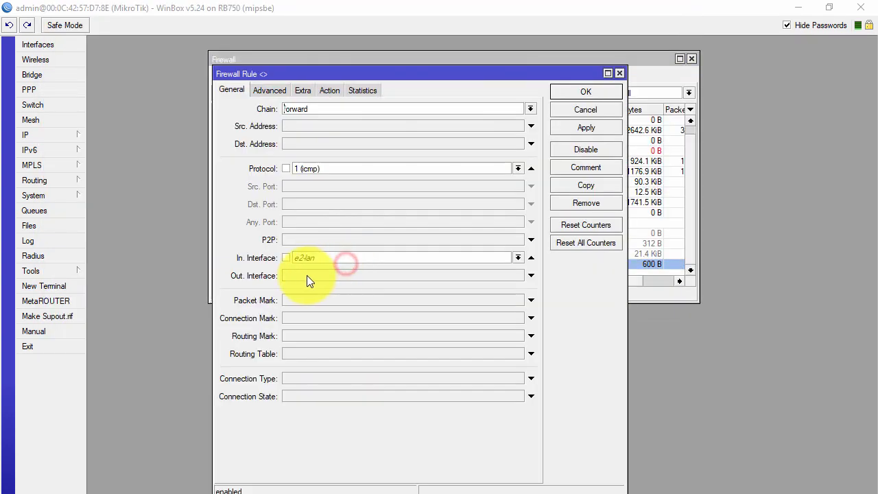
pyautogui.click(342, 257)
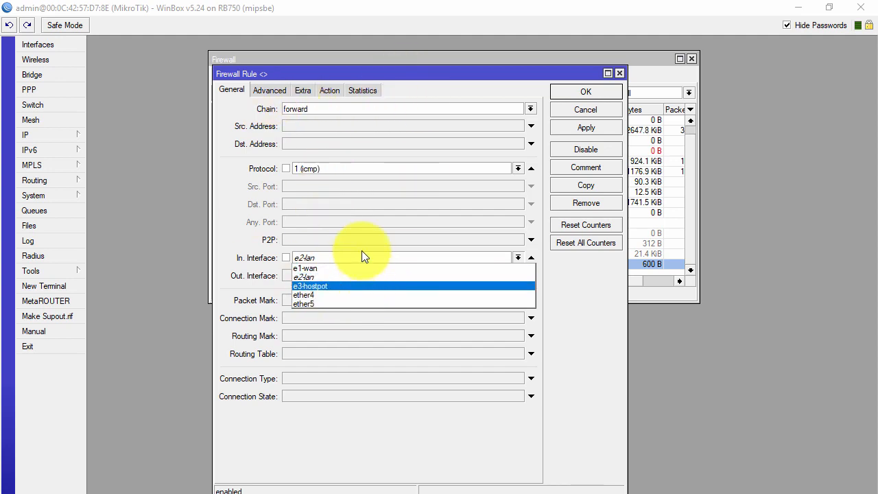
pyautogui.click(334, 285)
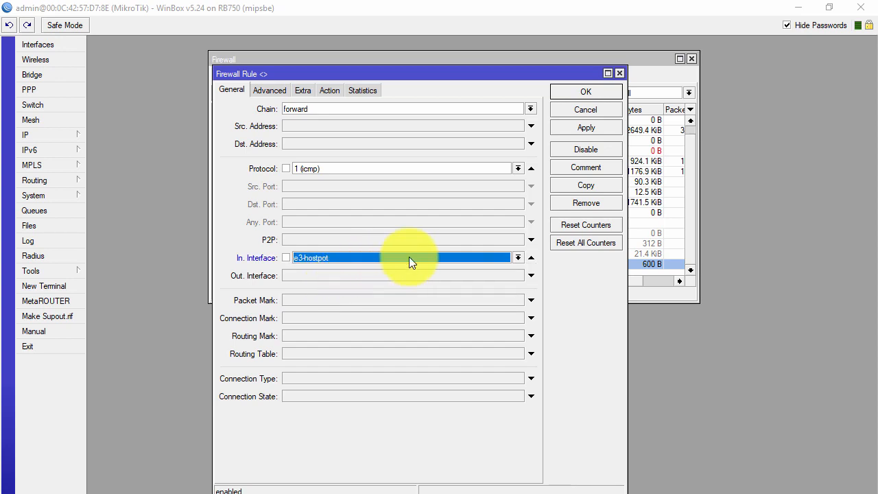
pyautogui.click(529, 258)
pyautogui.click(587, 91)
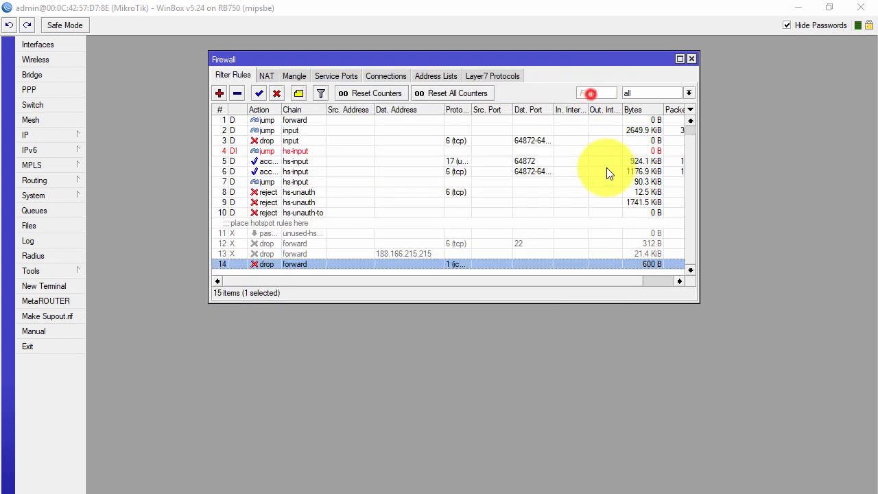
# Step: Switch to Command Prompt and ping ta.highker-service.web.id to test the ICMP drop rule without an interface limit
pyautogui.hotkey('alt', 'Tab')
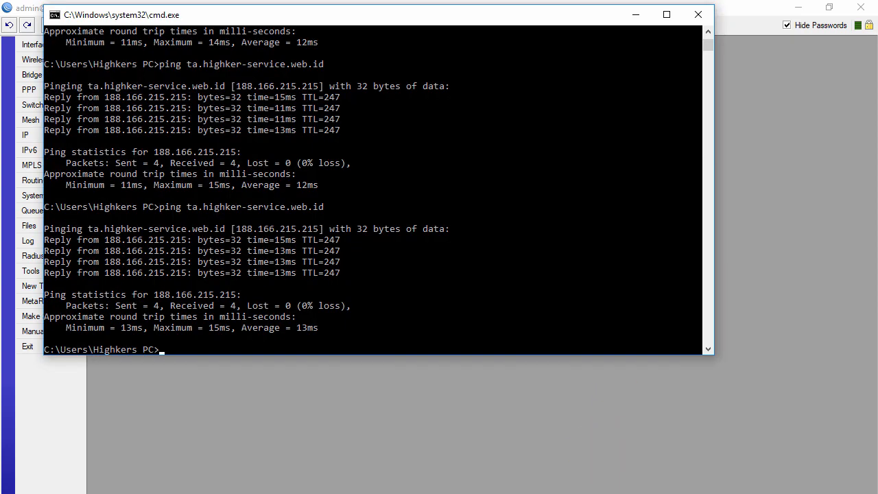
pyautogui.press('Up')
pyautogui.press('Return')
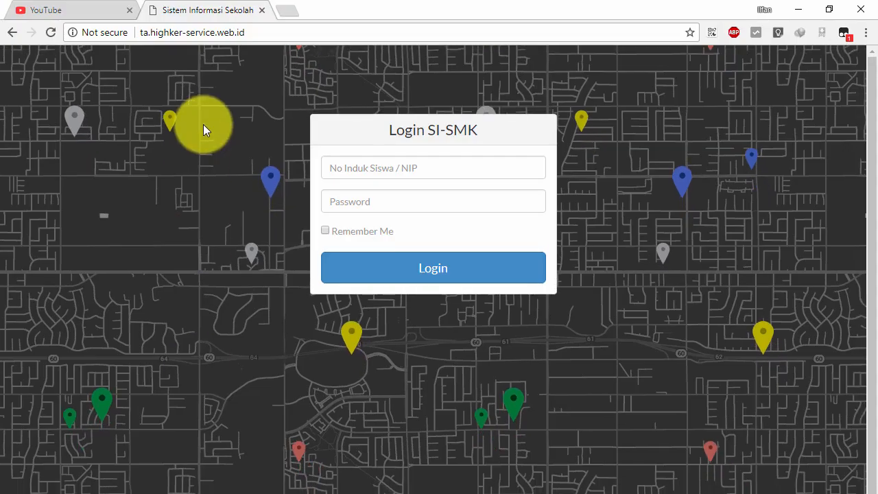
# Step: Switch to Chrome, reload the ta.highker-service.web.id page and load google.co.id in a new tab to test web access
pyautogui.rightClick(203, 124)
pyautogui.click(230, 163)
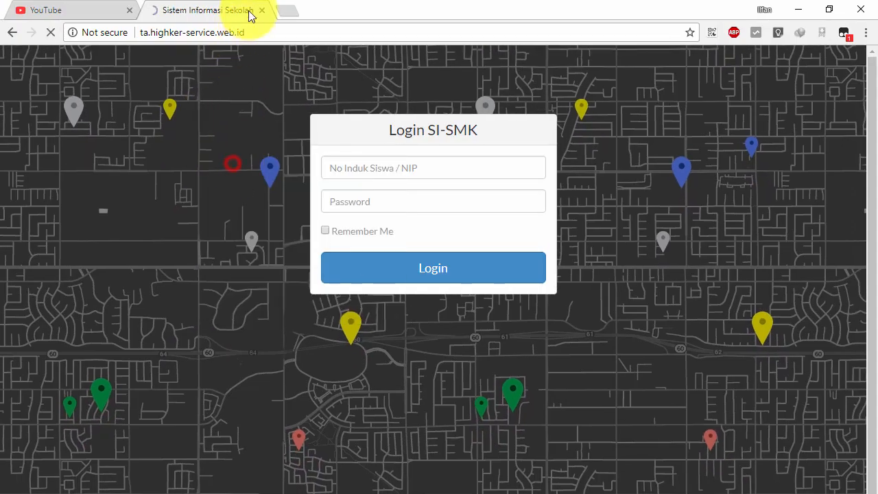
pyautogui.click(288, 14)
pyautogui.write('google.co.id')
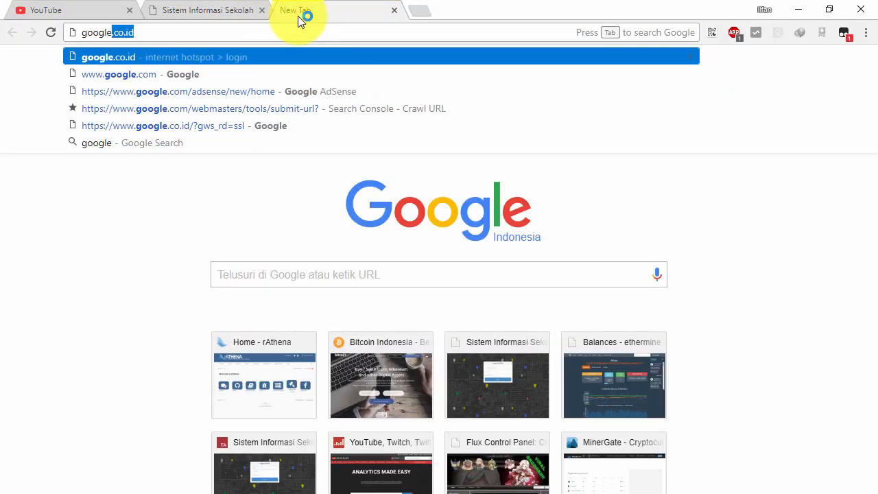
pyautogui.press('Return')
# Step: Return to Command Prompt, minimize the browser behind it and ping google.co.id
pyautogui.hotkey('alt', 'Tab')
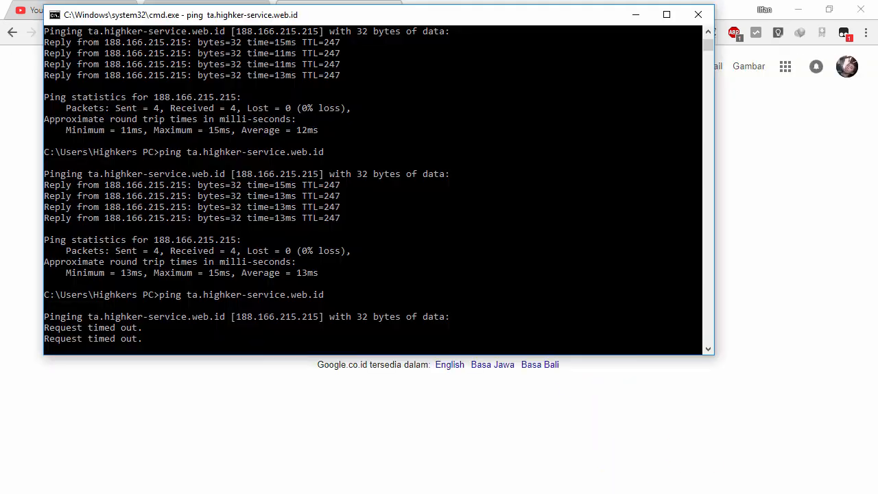
pyautogui.click(795, 10)
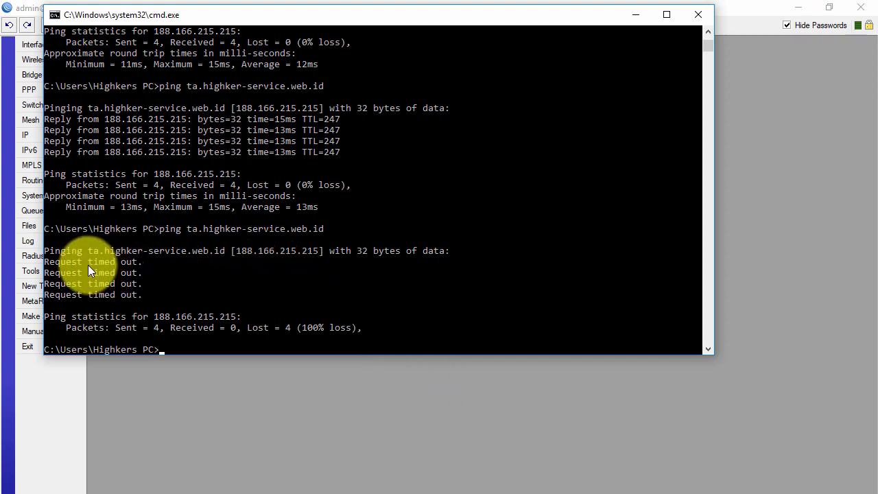
pyautogui.write('ping google.co.id')
pyautogui.press('Return')
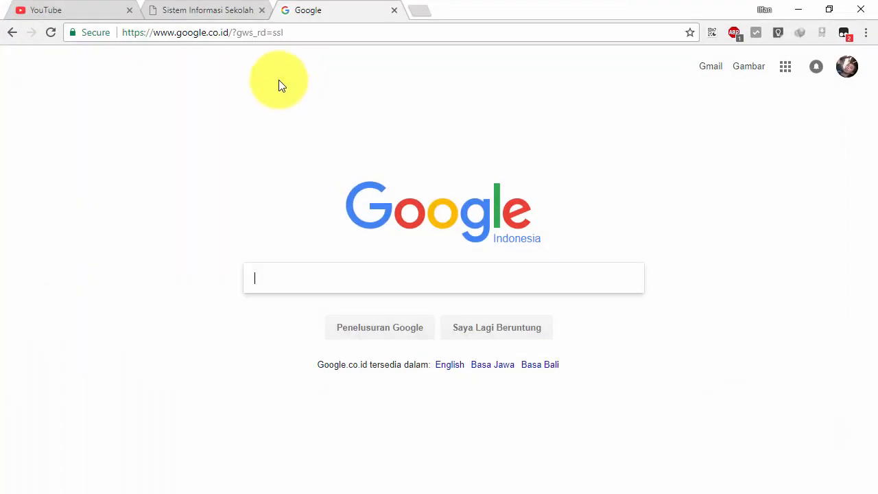
# Step: Switch to Chrome and load google.co.id again to check browsing while ICMP is dropped
pyautogui.click(276, 37)
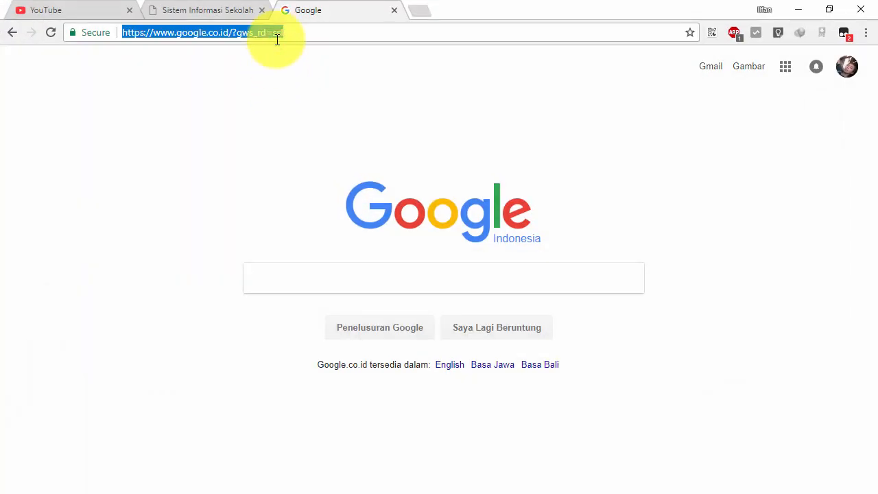
pyautogui.write('w')
pyautogui.press('BackSpace')
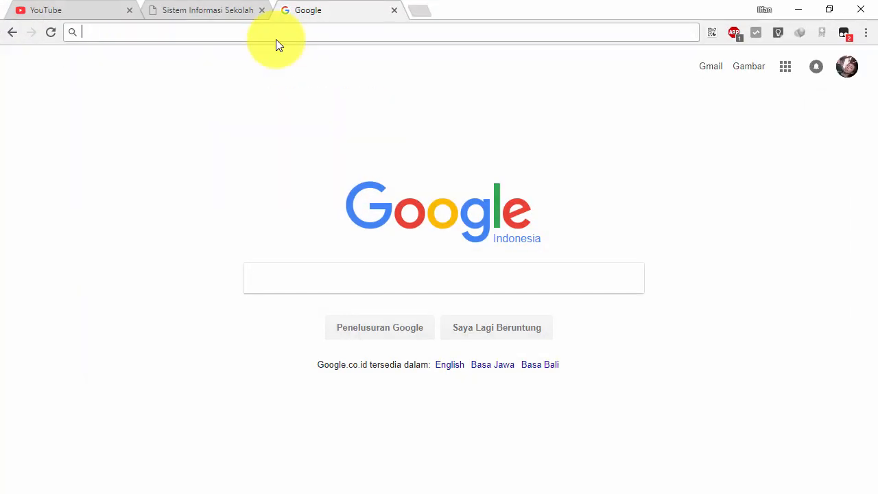
pyautogui.write('google.co.id')
pyautogui.press('Return')
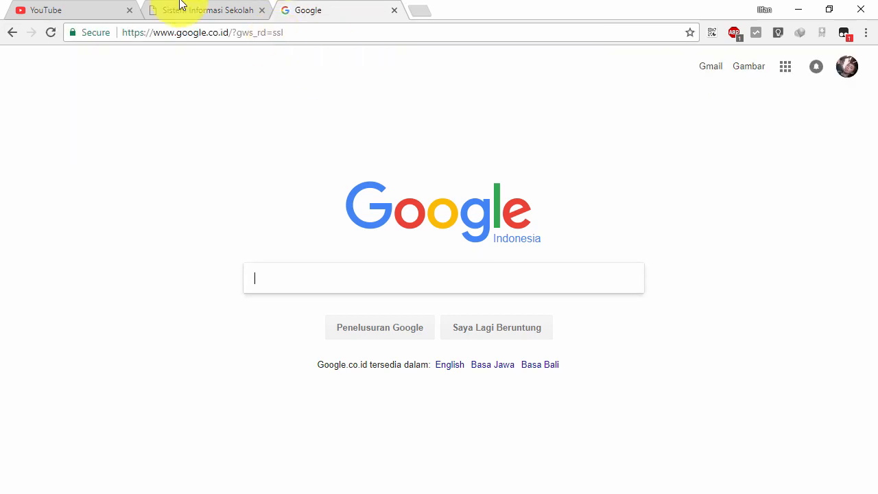
pyautogui.click(176, 32)
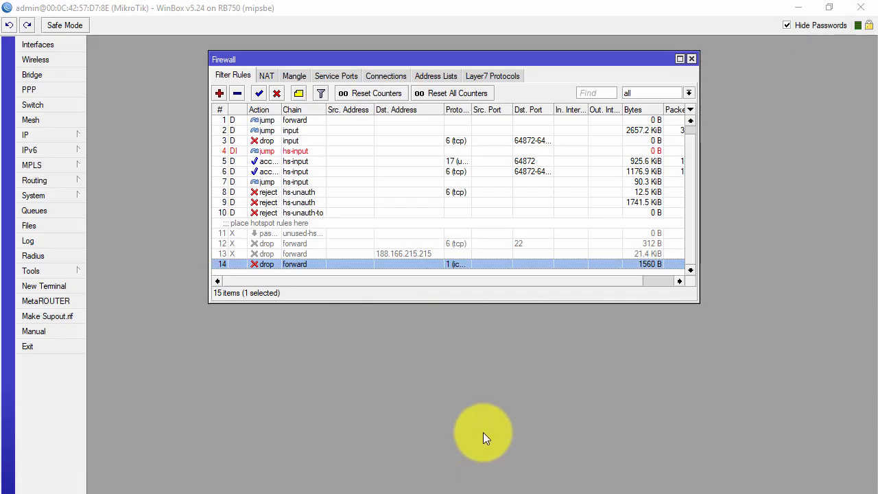
# Step: Switch to WinBox and widen the Protocol column of the firewall filter rules so the protocol names fit
pyautogui.click(508, 362)
pyautogui.click(496, 291)
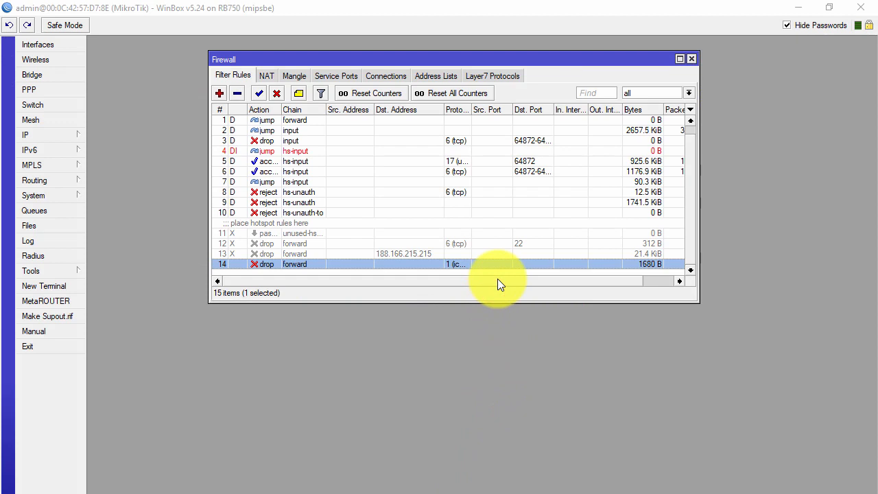
pyautogui.click(497, 279)
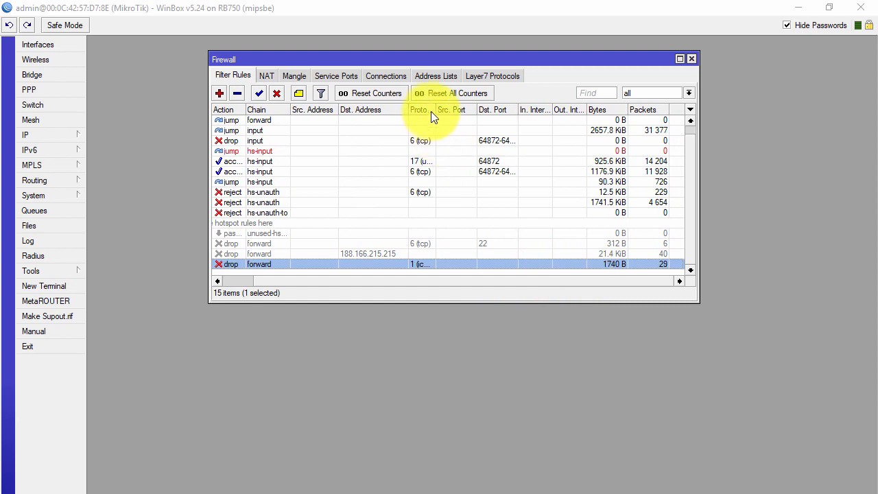
pyautogui.moveTo(436, 110); pyautogui.dragTo(449, 112)
pyautogui.click(437, 273)
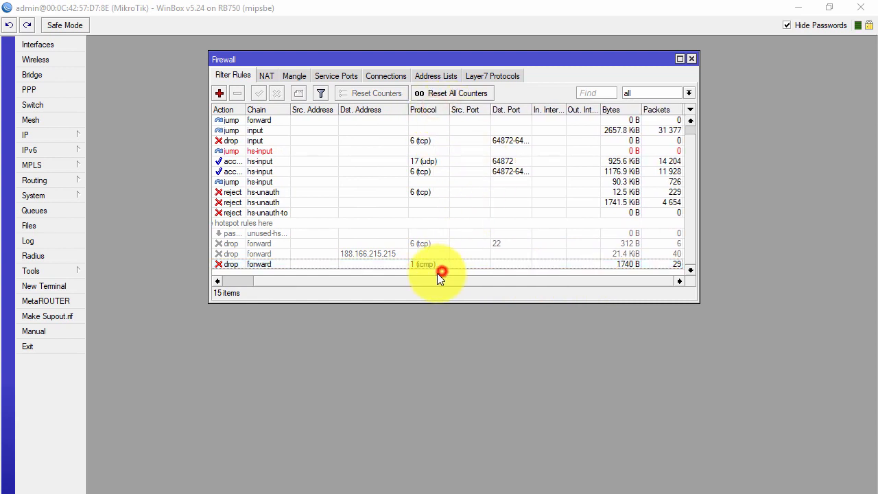
# Step: Review the forward drop rules for TCP port 22, destination 188.166.215.215 and ICMP, comparing their columns and counters
pyautogui.click(413, 264)
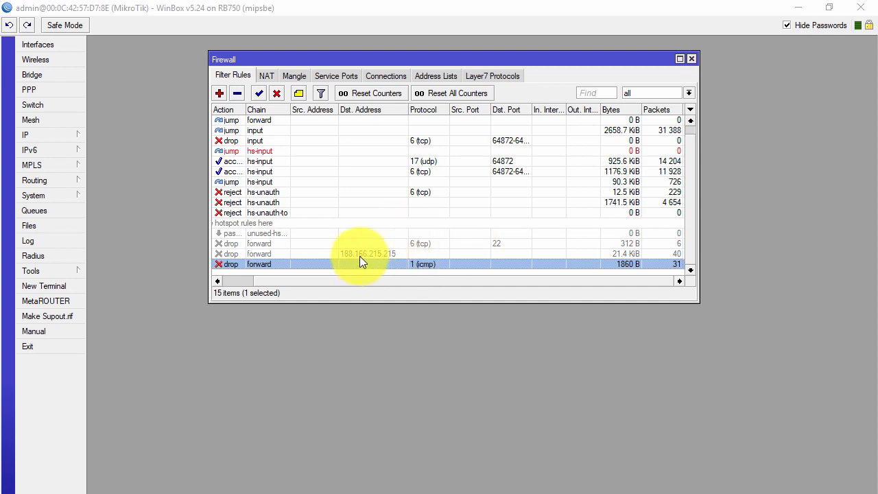
pyautogui.click(363, 282)
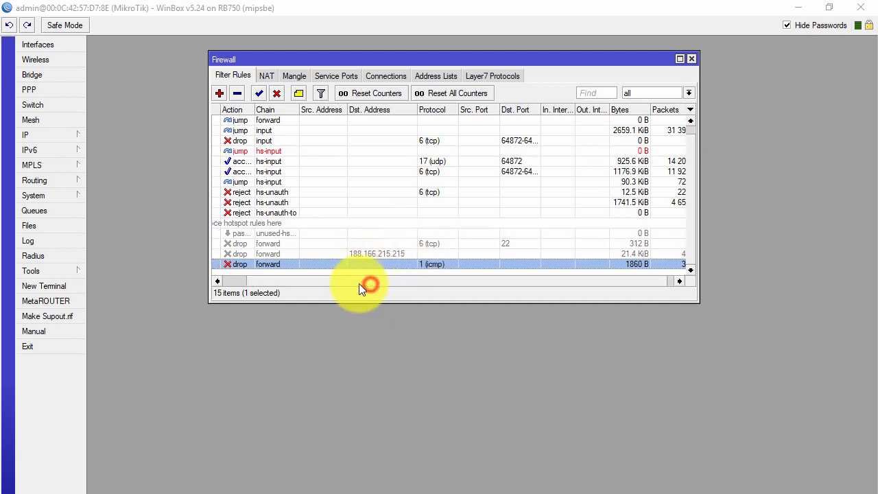
pyautogui.click(325, 282)
pyautogui.click(429, 264)
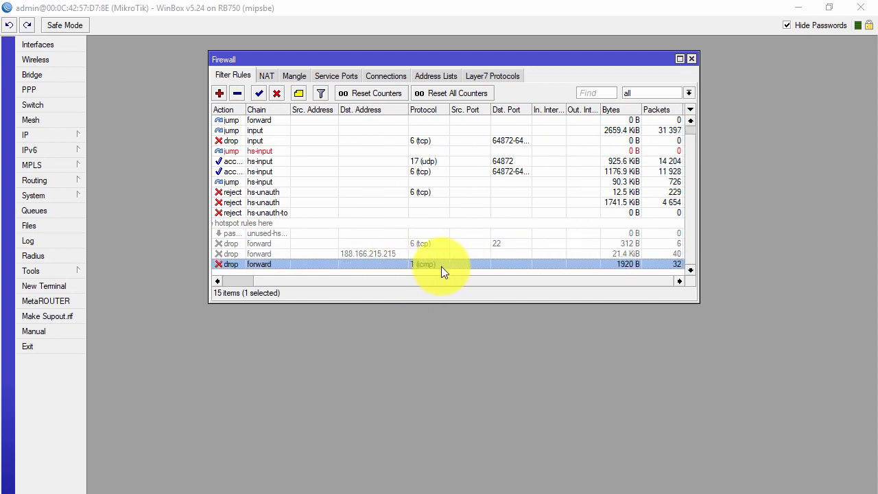
pyautogui.click(446, 281)
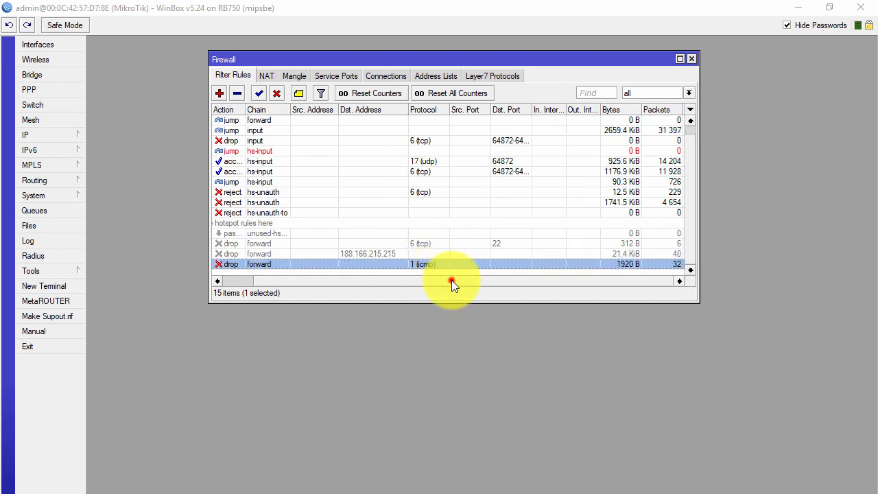
pyautogui.click(354, 245)
pyautogui.click(355, 256)
pyautogui.click(357, 267)
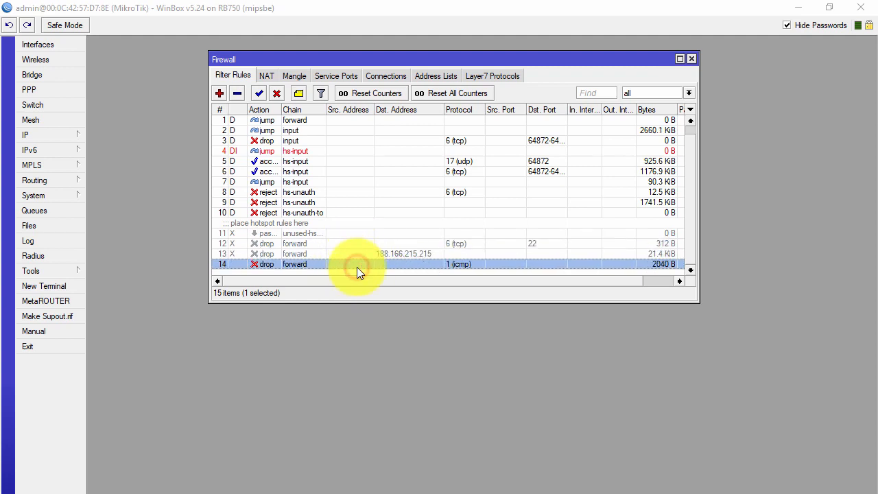
pyautogui.click(362, 241)
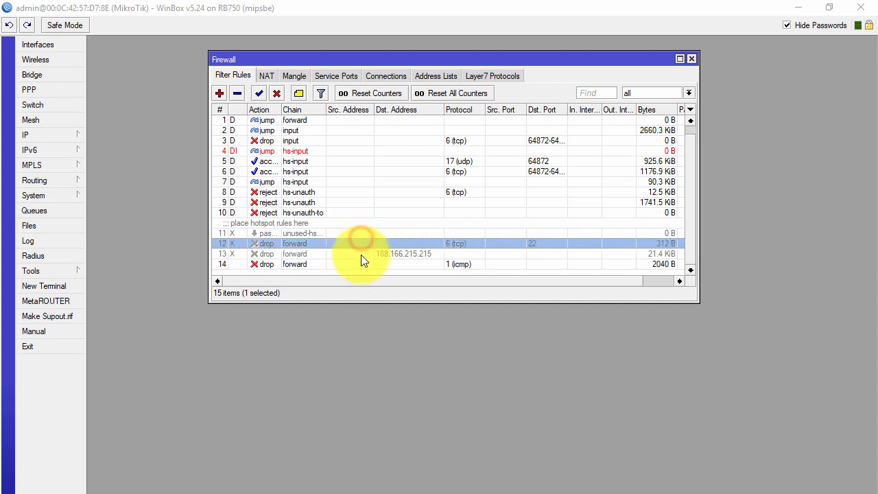
pyautogui.click(361, 254)
pyautogui.click(365, 266)
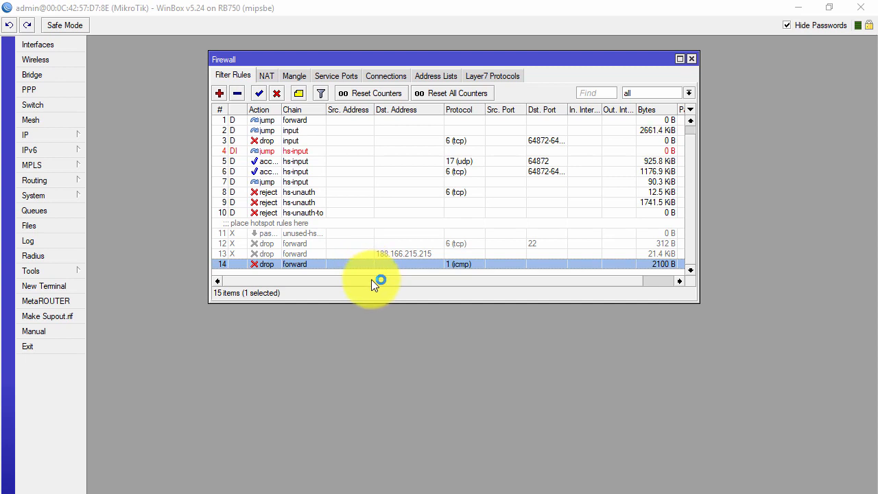
pyautogui.moveTo(371, 281)
pyautogui.mouseDown()
pyautogui.moveTo(401, 278)
pyautogui.moveTo(373, 275)
pyautogui.mouseUp()
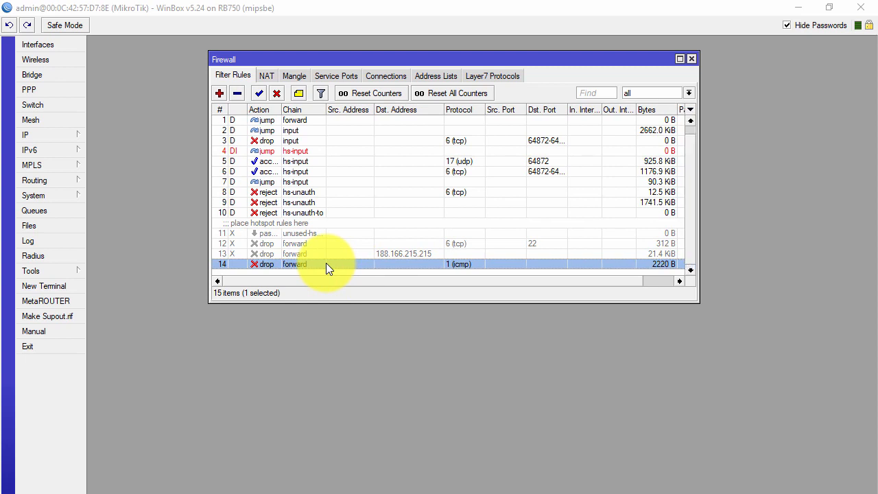
pyautogui.moveTo(349, 281); pyautogui.dragTo(394, 281)
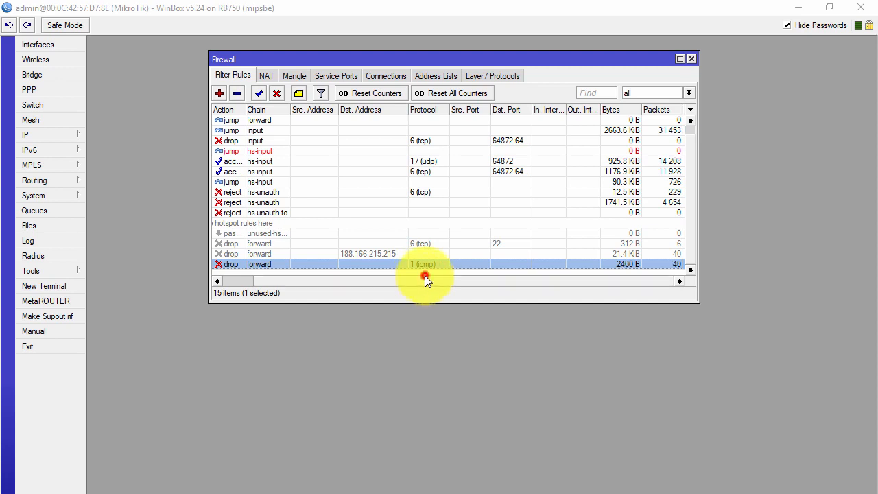
pyautogui.moveTo(423, 280); pyautogui.dragTo(373, 287)
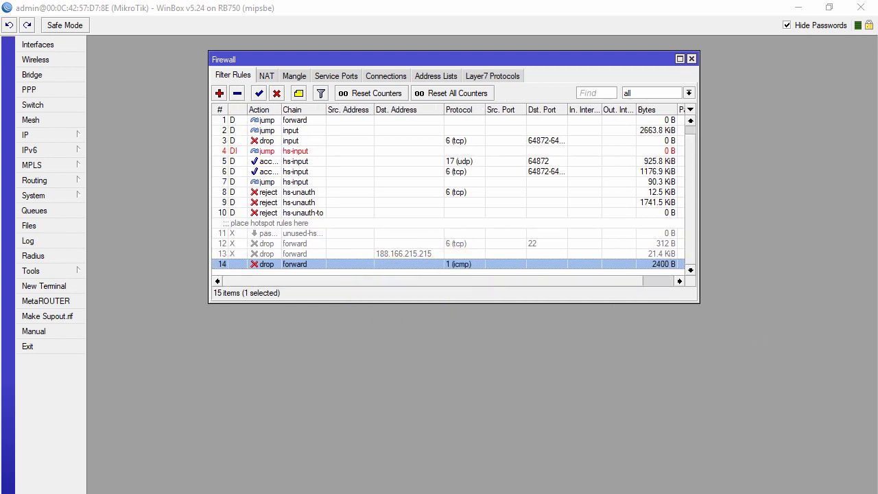